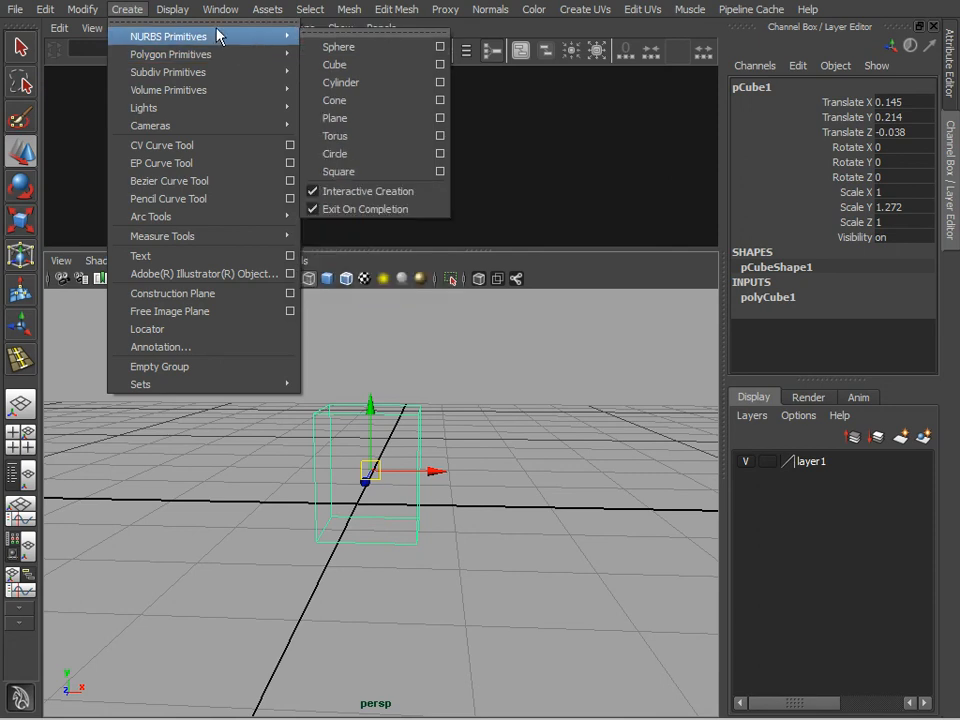
Move the cube to about X 0.18, Y 0.56, Z -0.12 and rotate it freely to about 1.4, -26, -3.2 degrees.
{"action": "mouse_move", "coordinate": [210, 57]}
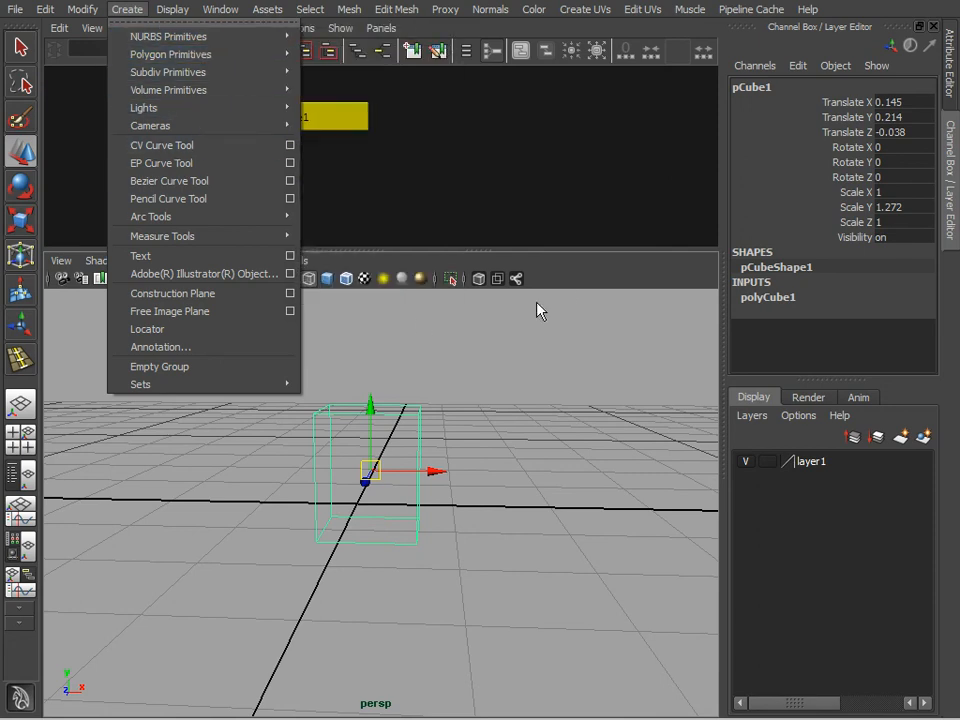
{"action": "left_click", "coordinate": [533, 413]}
{"action": "left_click", "coordinate": [362, 494]}
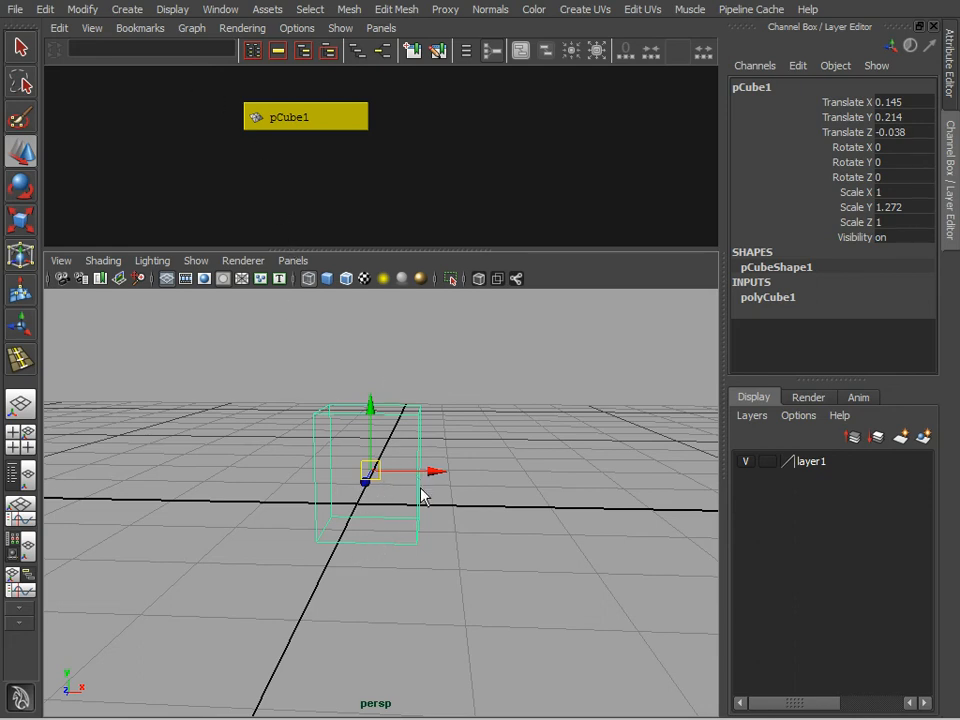
{"action": "left_click_drag", "start_coordinate": [392, 477], "coordinate": [377, 446]}
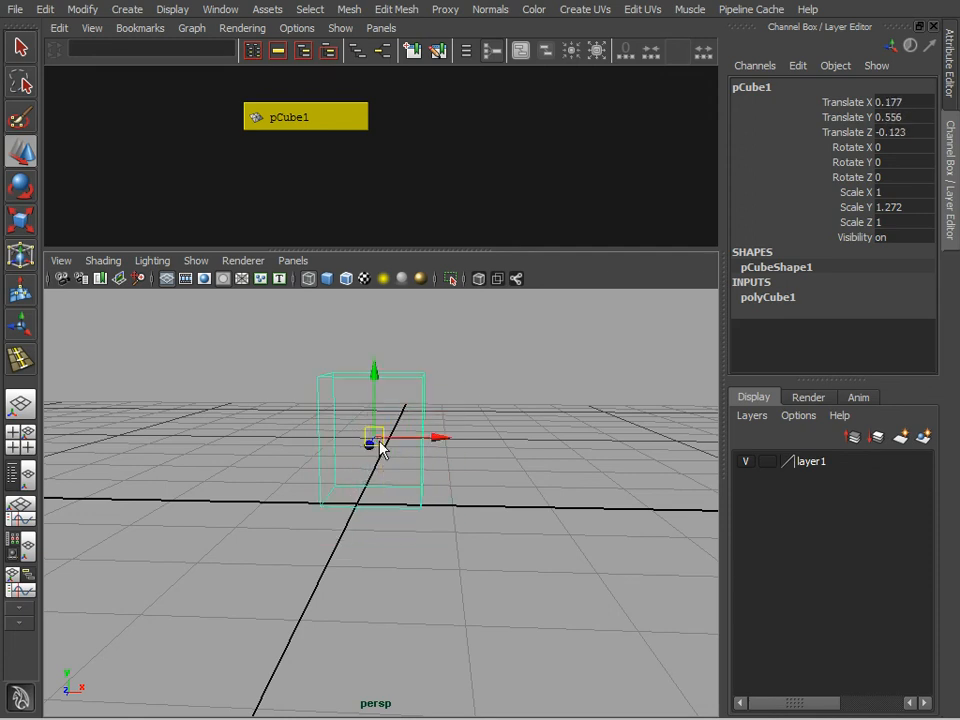
{"action": "key", "text": "e"}
{"action": "left_click_drag", "start_coordinate": [437, 393], "coordinate": [473, 536]}
{"action": "key", "text": "q"}
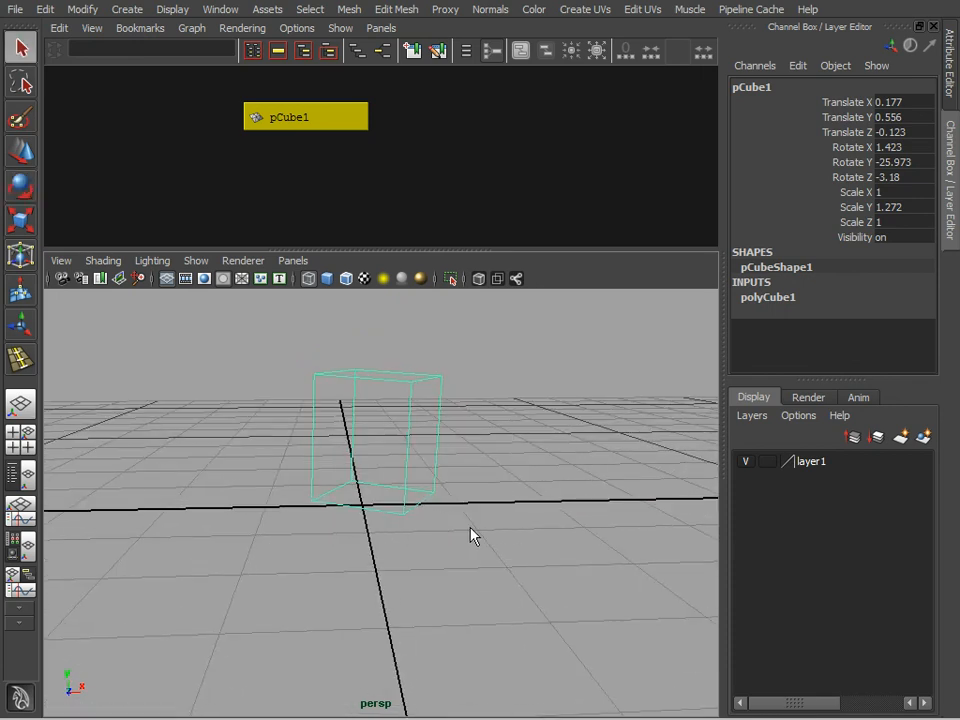
Relocate the cube's pivot point from its centre to its base.
{"action": "key", "text": "w"}
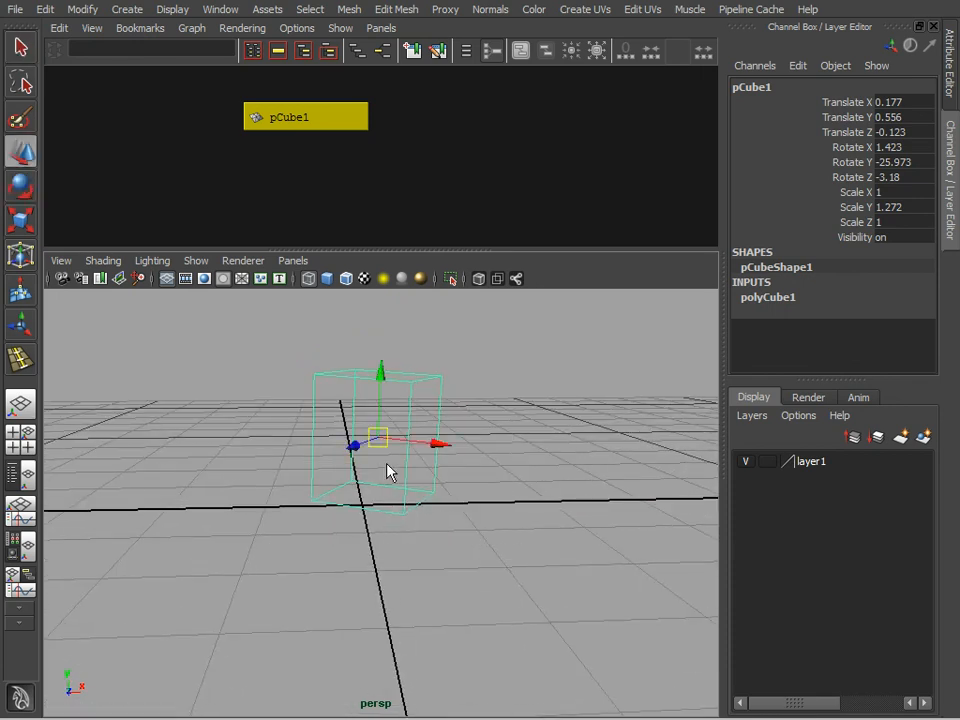
{"action": "key", "text": "Insert"}
{"action": "left_click_drag", "start_coordinate": [377, 441], "coordinate": [467, 503]}
{"action": "key", "text": "Insert"}
Stretch the cube vertically from its base to a Scale Y of about 2.1.
{"action": "key", "text": "r"}
{"action": "left_click_drag", "start_coordinate": [392, 422], "coordinate": [420, 519]}
{"action": "left_click", "coordinate": [446, 463]}
{"action": "left_click", "coordinate": [350, 476]}
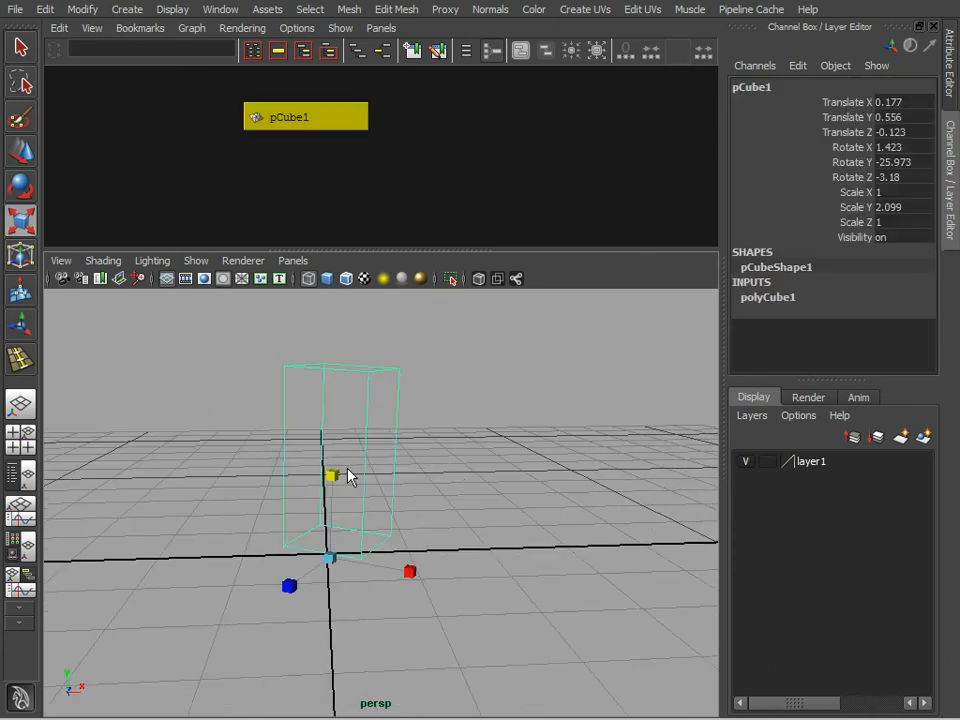
Scale the cube uniformly to about 1.3, 2.73, 1.3 and move it to about X -0.13, Y 1.16, Z -0.34.
{"action": "key", "text": "e"}
{"action": "key", "text": "r"}
{"action": "left_click_drag", "start_coordinate": [330, 559], "coordinate": [391, 568]}
{"action": "scroll", "coordinate": [486, 473], "scroll_direction": "down", "scroll_amount": 8}
{"action": "left_click_drag", "start_coordinate": [486, 473], "coordinate": [448, 491], "text": "alt"}
{"action": "key", "text": "q"}
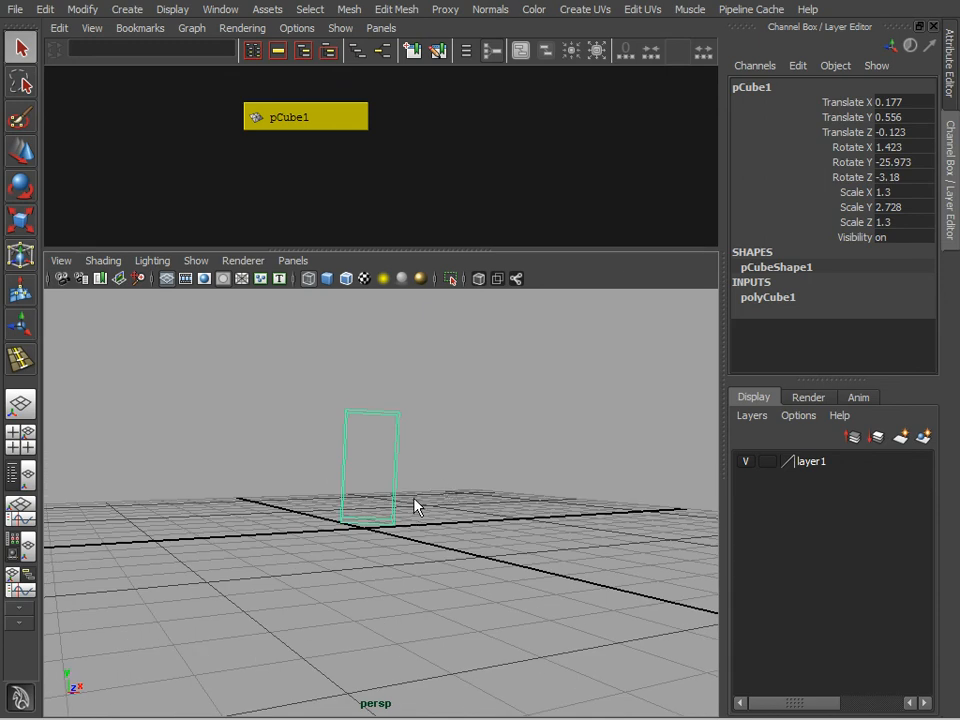
{"action": "key", "text": "w"}
{"action": "left_click_drag", "start_coordinate": [379, 542], "coordinate": [359, 513]}
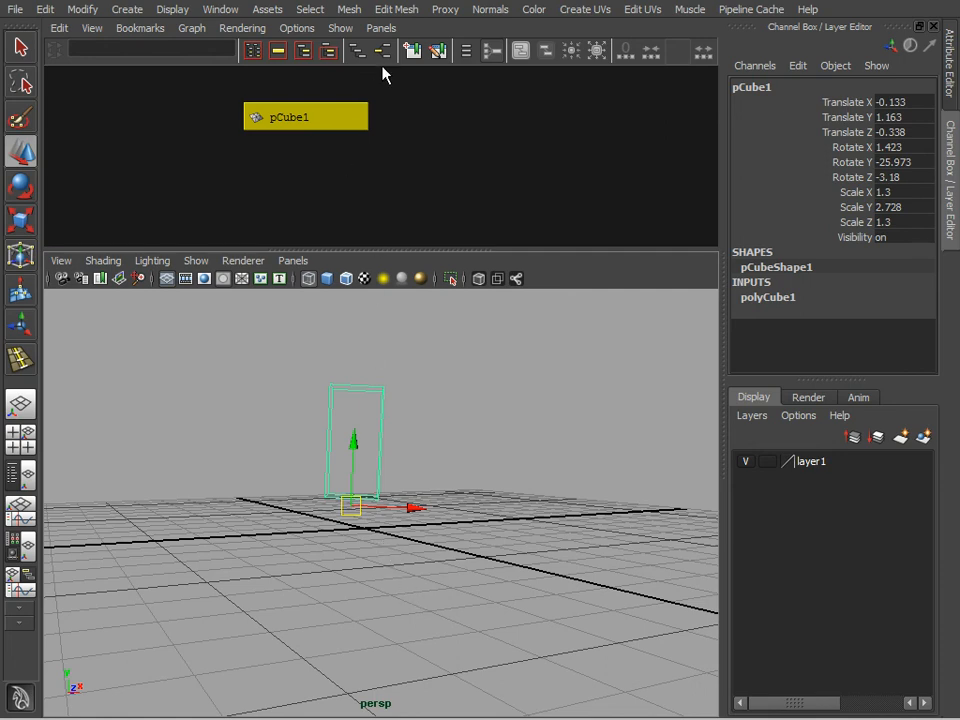
Show shape nodes in the Hypergraph and select pCubeShape1, finishing with the pCube1 transform node selected.
{"action": "left_click", "coordinate": [297, 28]}
{"action": "mouse_move", "coordinate": [440, 46]}
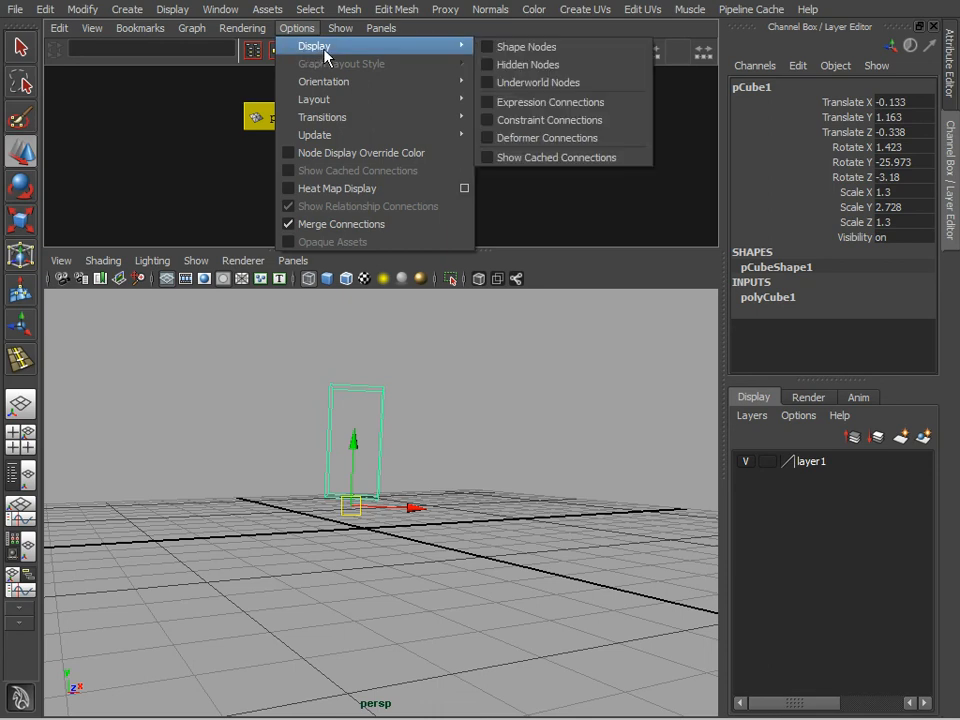
{"action": "left_click", "coordinate": [515, 48]}
{"action": "left_click", "coordinate": [322, 152]}
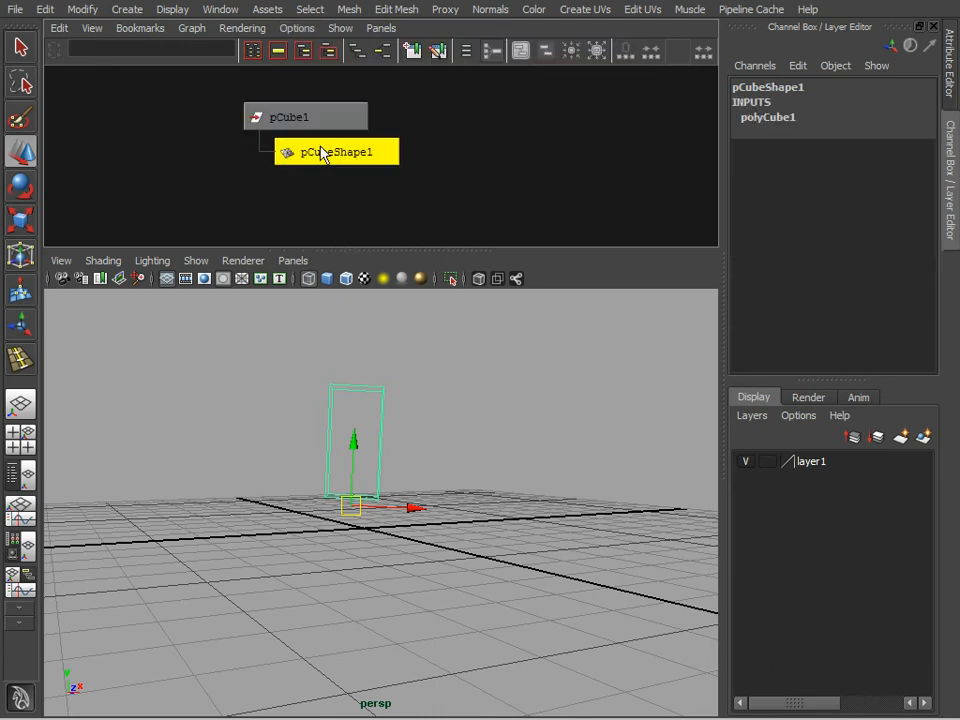
{"action": "left_click", "coordinate": [336, 122]}
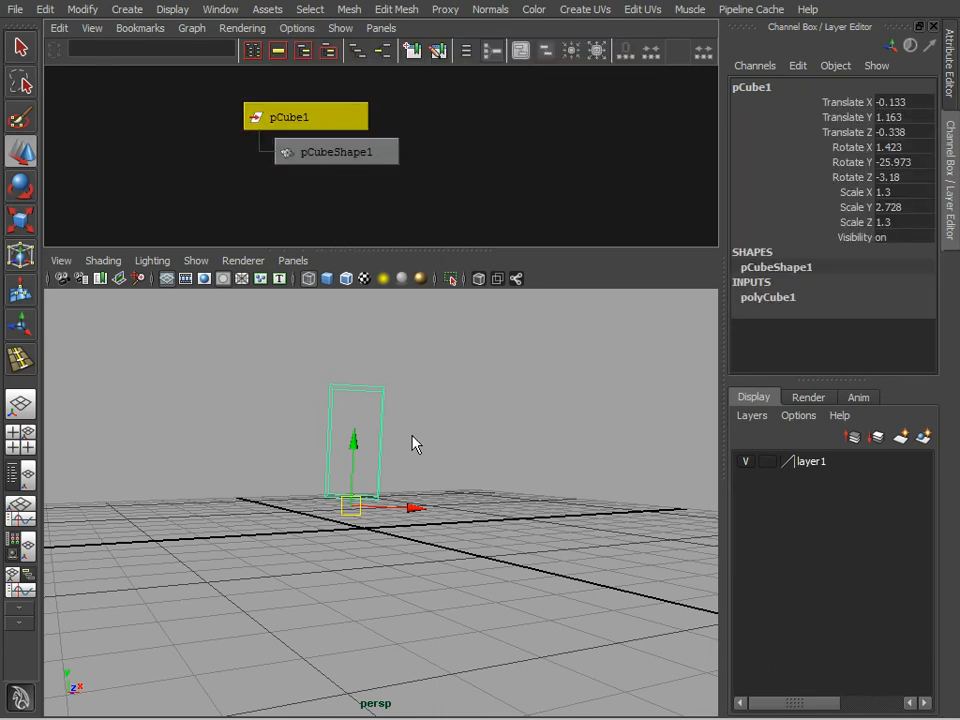
Switch the cube to vertex editing and raise the rear right vertex of its top face slightly.
{"action": "left_click", "coordinate": [483, 414]}
{"action": "left_click_drag", "start_coordinate": [407, 439], "coordinate": [376, 558]}
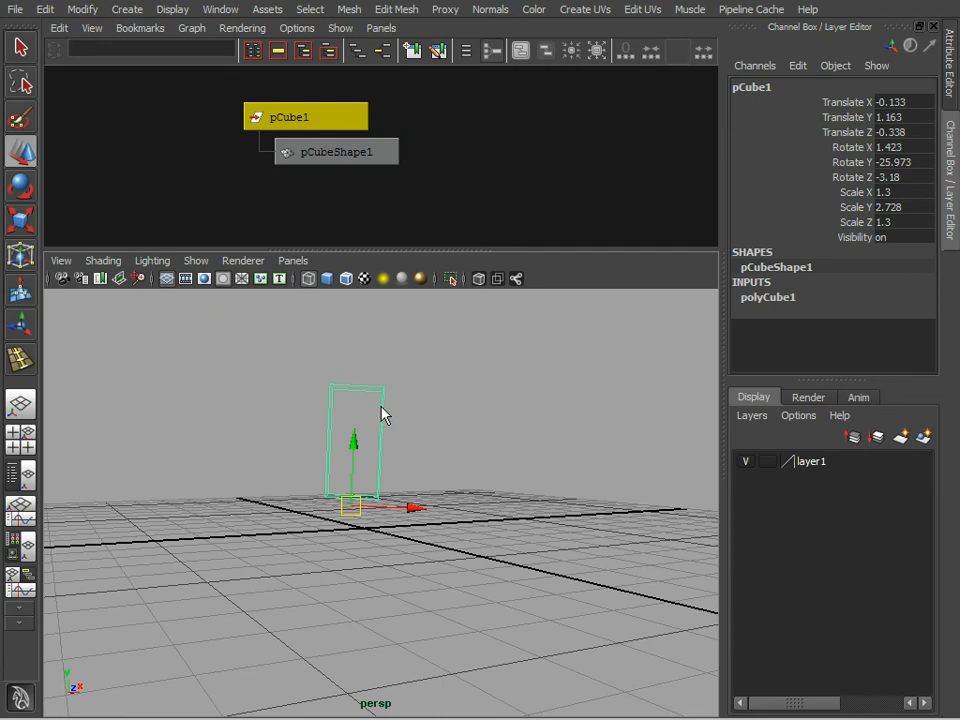
{"action": "left_click_drag", "start_coordinate": [463, 463], "coordinate": [420, 487], "text": "alt"}
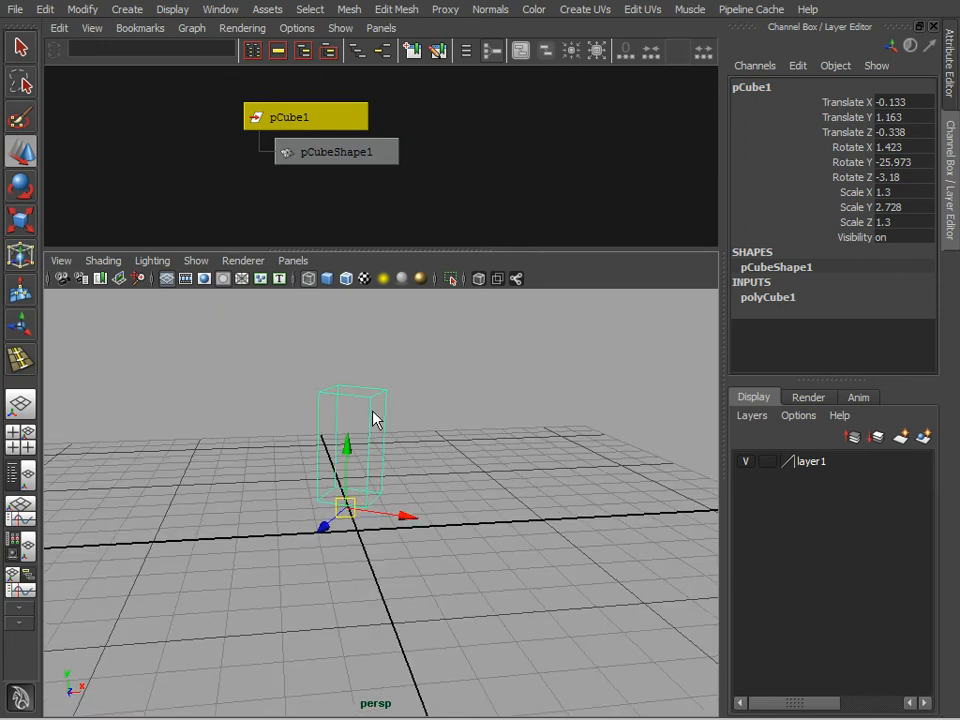
{"action": "mouse_move", "coordinate": [381, 420]}
{"action": "left_mouse_down", "text": "alt"}
{"action": "mouse_move", "coordinate": [396, 424]}
{"action": "mouse_move", "coordinate": [388, 430]}
{"action": "left_mouse_up", "text": "alt"}
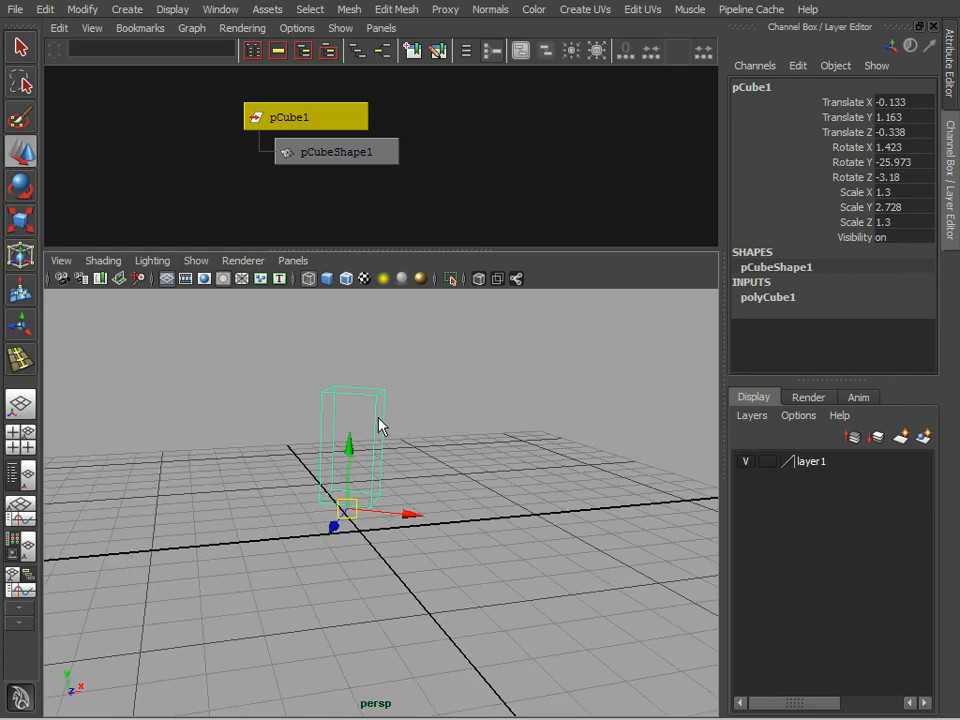
{"action": "right_click", "coordinate": [377, 414]}
{"action": "right_click", "coordinate": [379, 421]}
{"action": "right_click", "coordinate": [378, 415]}
{"action": "right_click_drag", "start_coordinate": [379, 421], "coordinate": [300, 413]}
{"action": "left_click_drag", "start_coordinate": [400, 388], "coordinate": [371, 414]}
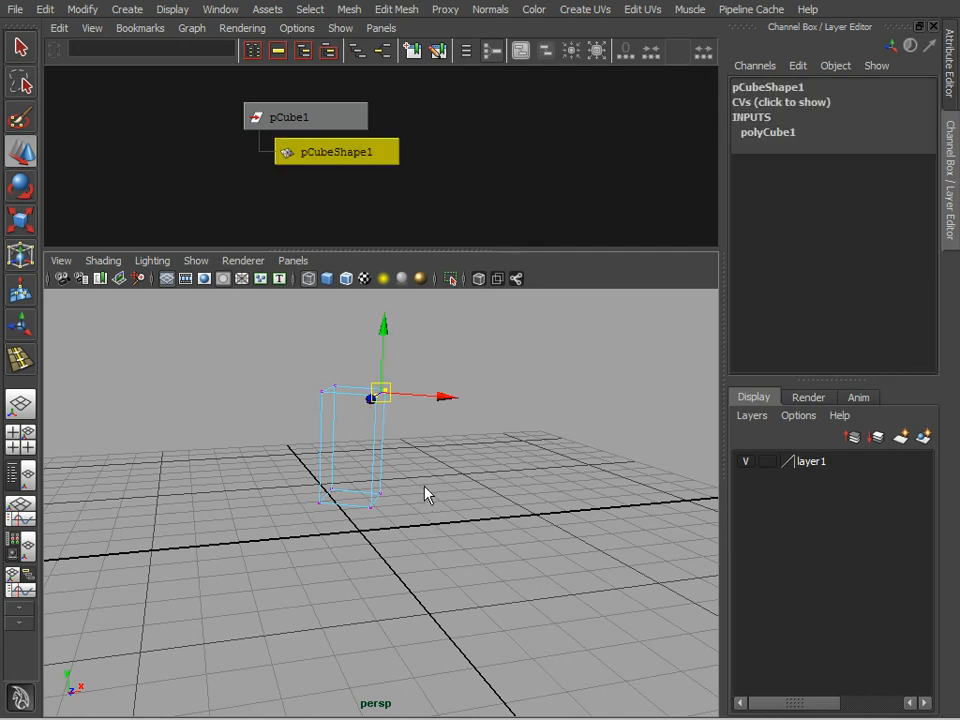
{"action": "mouse_move", "coordinate": [388, 339]}
{"action": "left_mouse_down"}
{"action": "mouse_move", "coordinate": [394, 296]}
{"action": "mouse_move", "coordinate": [388, 352]}
{"action": "mouse_move", "coordinate": [386, 338]}
{"action": "left_mouse_up"}
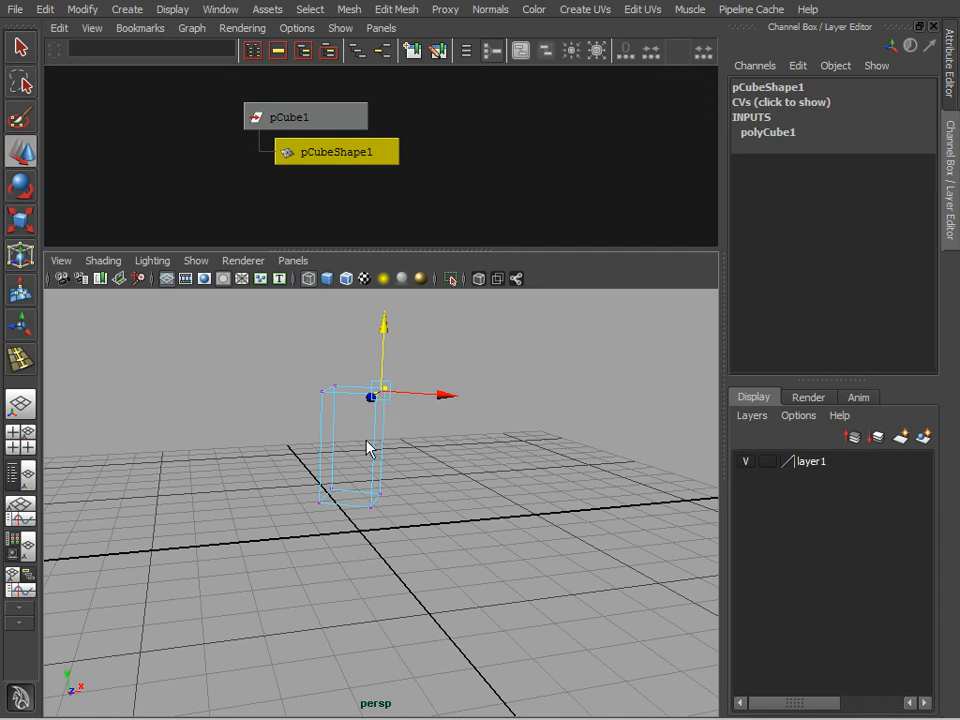
Switch to face editing and scale up the cube's top face so the sides flare outward.
{"action": "right_click_drag", "start_coordinate": [345, 391], "coordinate": [345, 444]}
{"action": "left_click", "coordinate": [377, 407]}
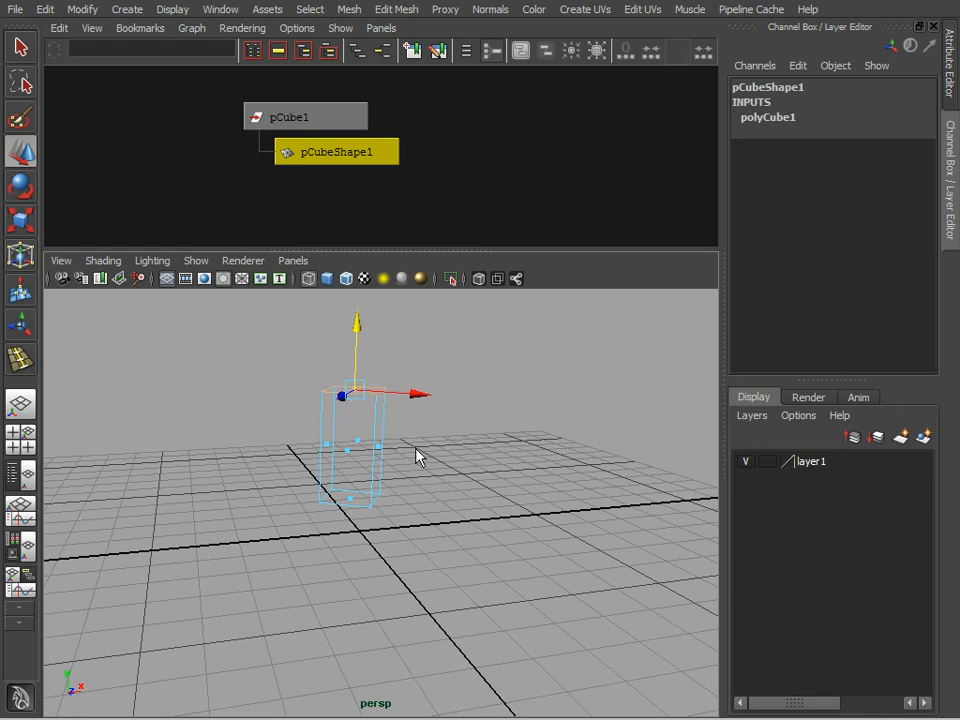
{"action": "left_click_drag", "start_coordinate": [469, 431], "coordinate": [432, 462], "text": "alt"}
{"action": "key", "text": "r"}
{"action": "left_click_drag", "start_coordinate": [353, 408], "coordinate": [381, 467]}
{"action": "key", "text": "w"}
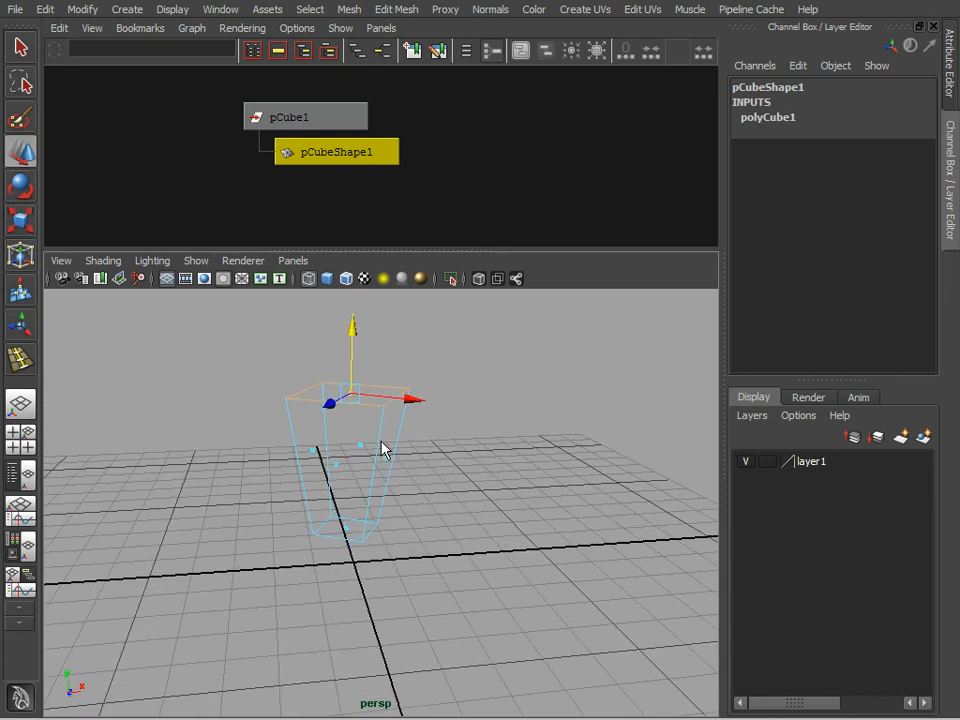
Switch to edge editing and pull the cube's front right vertical edge outward.
{"action": "right_click", "coordinate": [381, 445]}
{"action": "left_click", "coordinate": [380, 394]}
{"action": "left_click", "coordinate": [382, 436]}
{"action": "left_click", "coordinate": [409, 495]}
{"action": "left_click_drag", "start_coordinate": [409, 495], "coordinate": [572, 557], "text": "alt"}
{"action": "left_click_drag", "start_coordinate": [390, 495], "coordinate": [443, 471]}
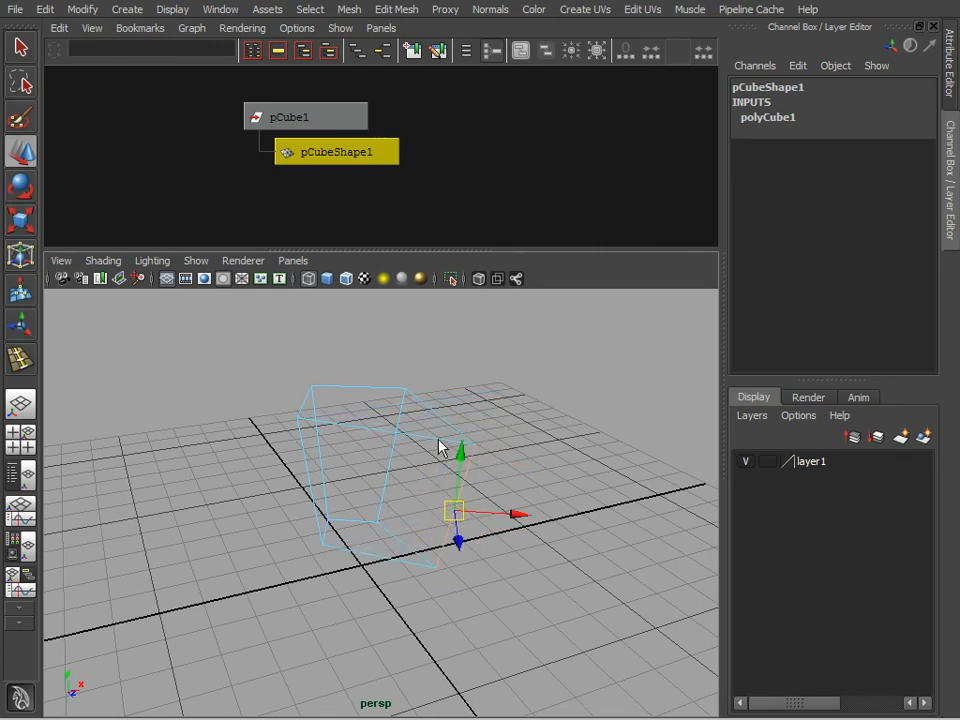
Return to Object Mode and move the whole cube to about X -0.45, Y 0.58, Z -0.23.
{"action": "right_click", "coordinate": [440, 447]}
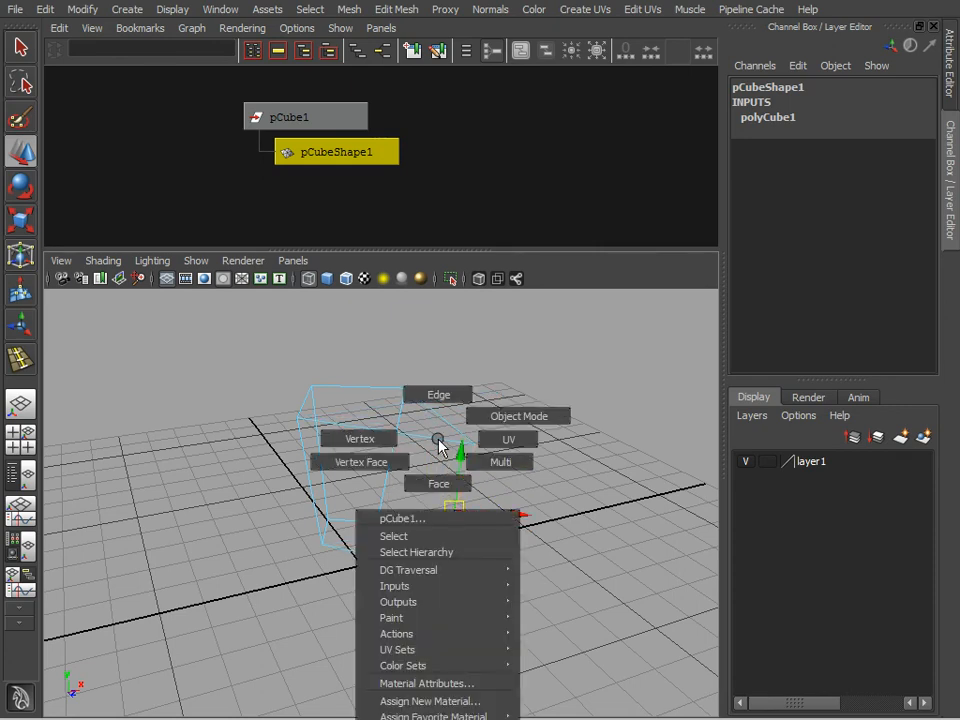
{"action": "left_click", "coordinate": [500, 416]}
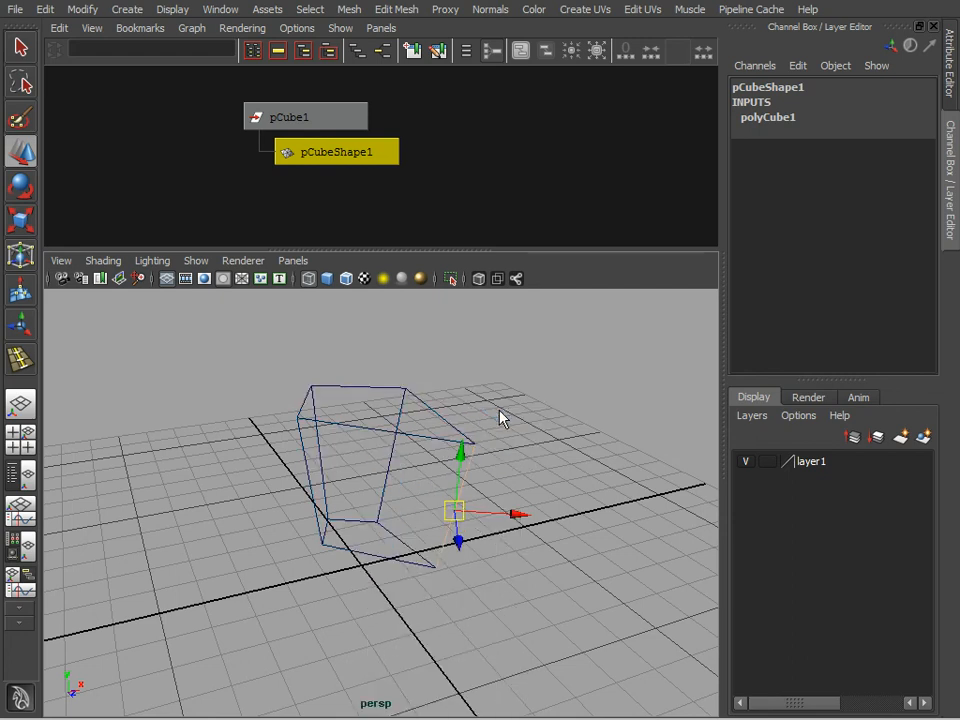
{"action": "left_click", "coordinate": [476, 386]}
{"action": "left_click", "coordinate": [317, 519]}
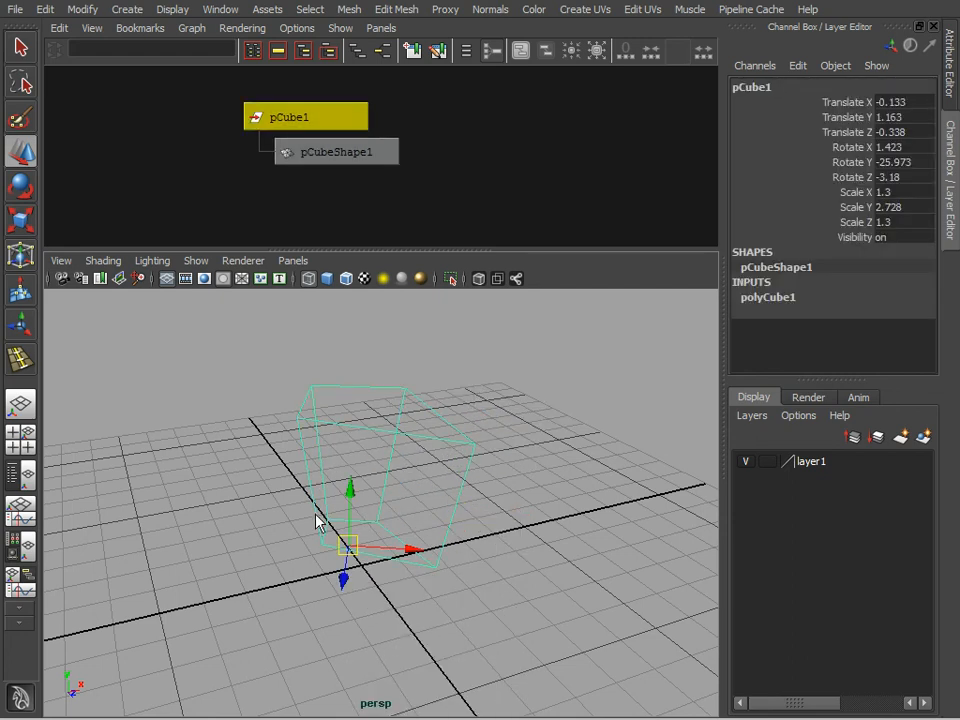
{"action": "left_click_drag", "start_coordinate": [428, 577], "coordinate": [378, 557], "text": "alt"}
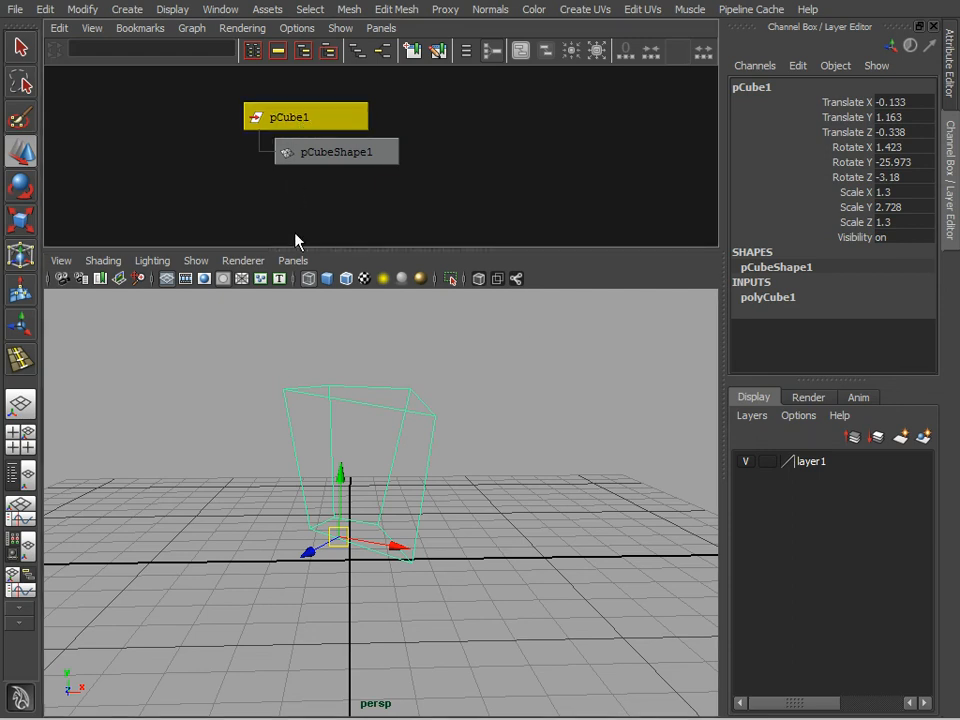
{"action": "left_click_drag", "start_coordinate": [345, 540], "coordinate": [401, 510]}
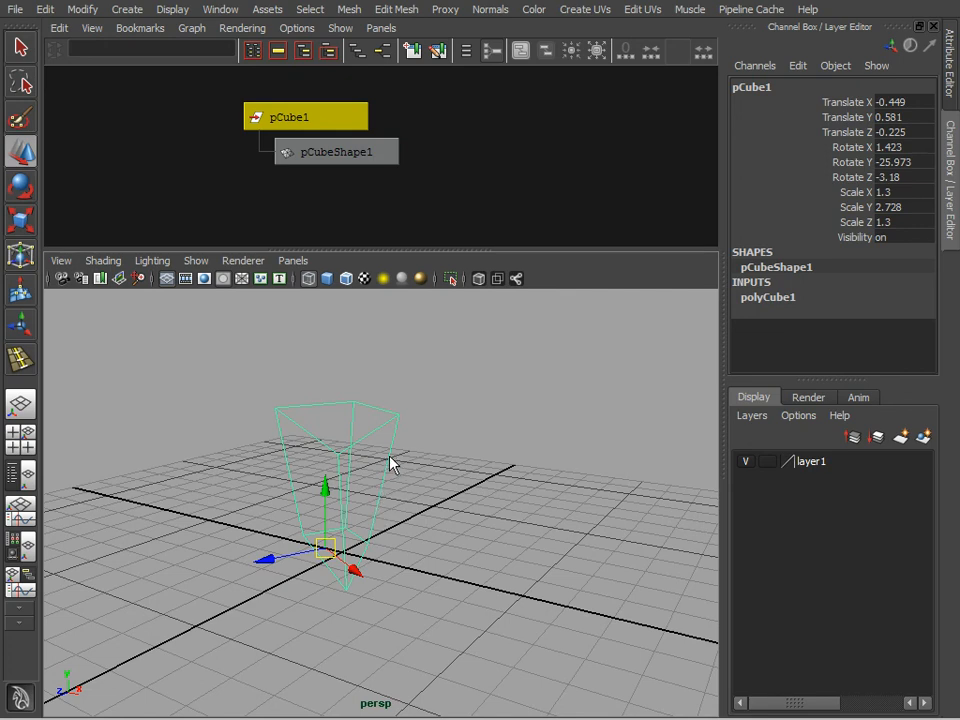
Display the model with smooth shading in the perspective view.
{"action": "right_click", "coordinate": [390, 459]}
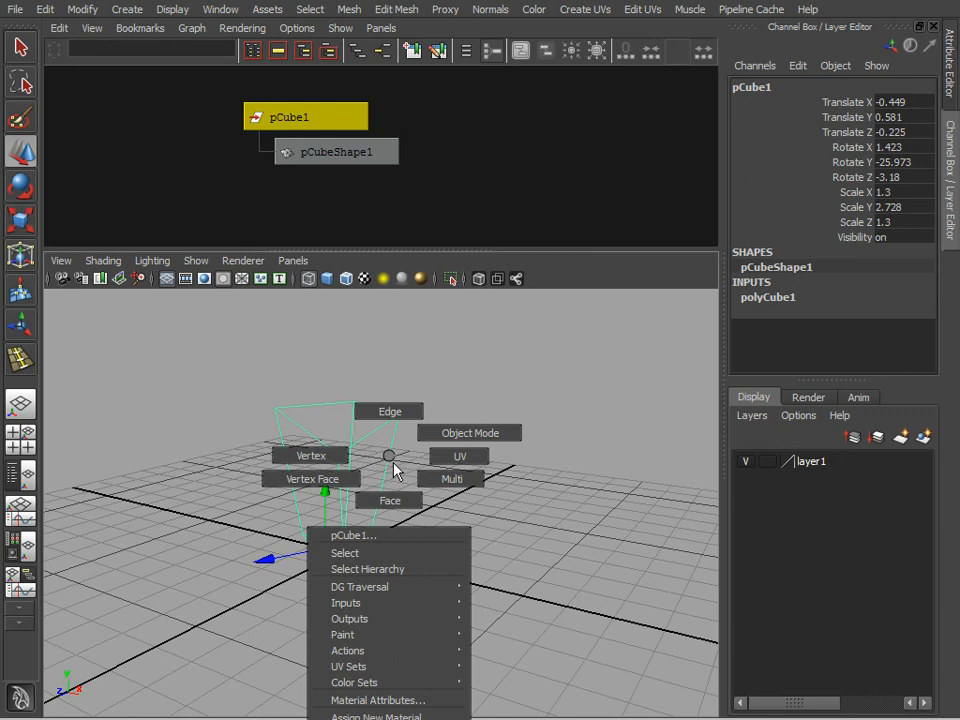
{"action": "left_click", "coordinate": [392, 460]}
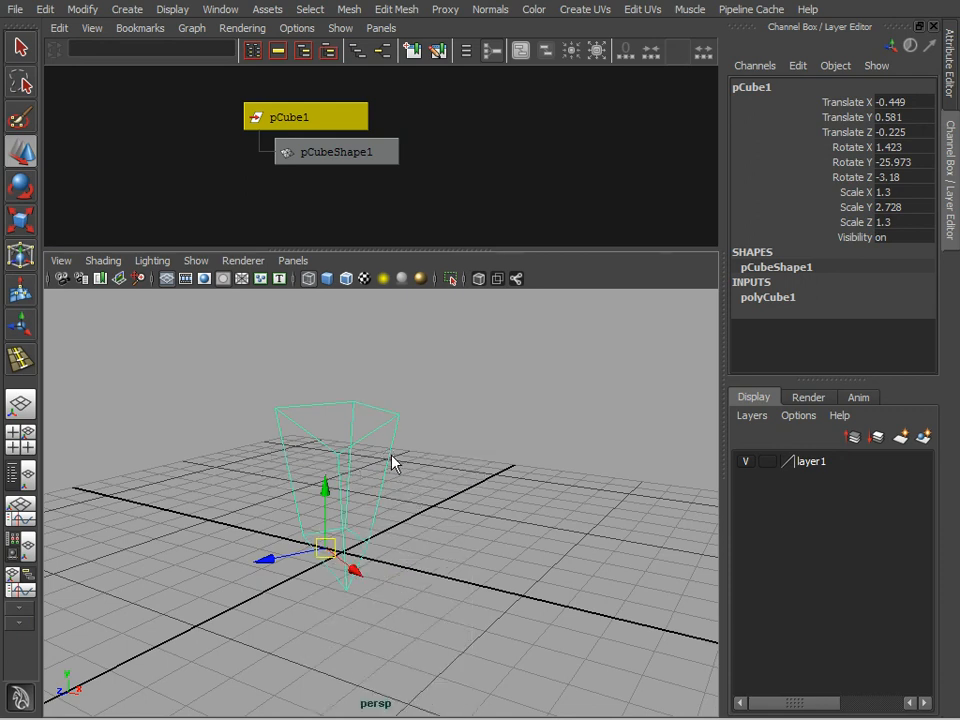
{"action": "key", "text": "5"}
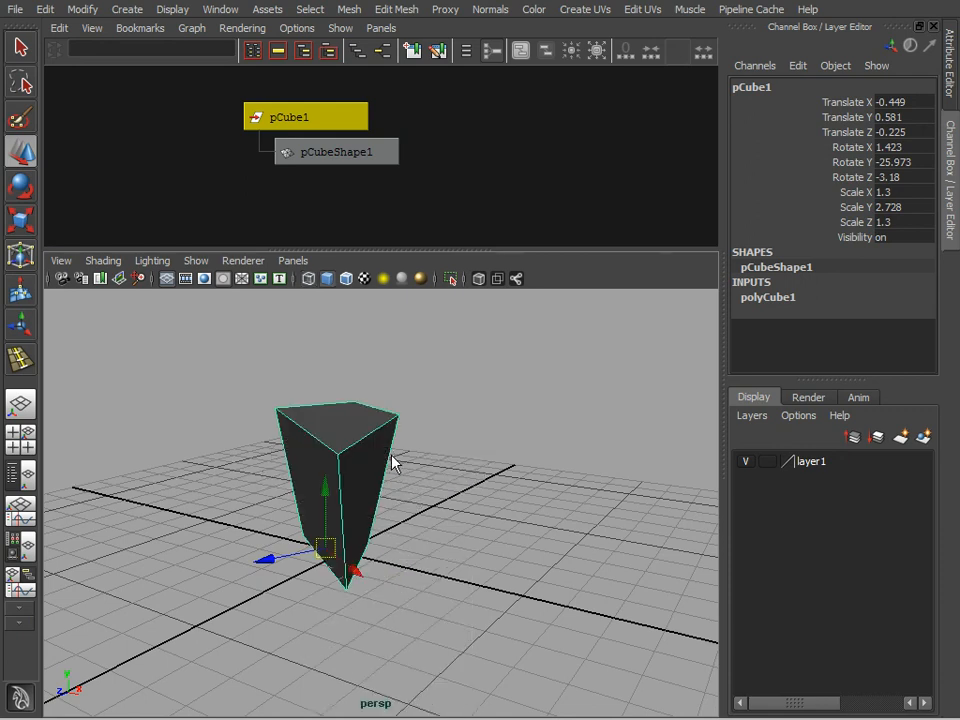
{"action": "left_click_drag", "start_coordinate": [401, 491], "coordinate": [420, 497], "text": "alt"}
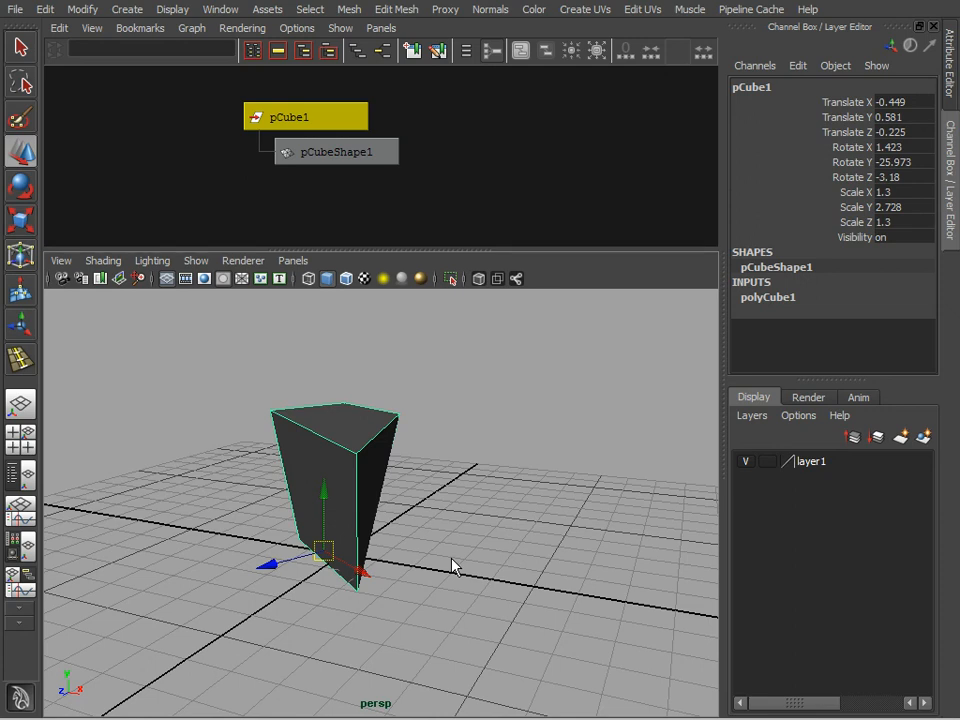
Show the Status Line in the interface.
{"action": "left_click", "coordinate": [312, 10]}
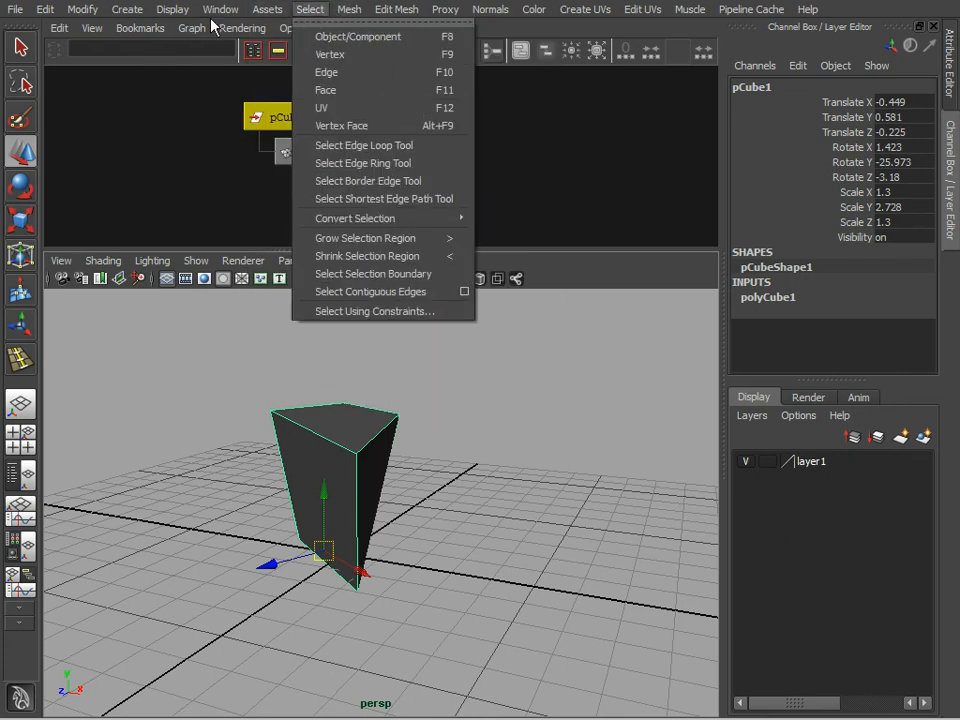
{"action": "mouse_move", "coordinate": [176, 12]}
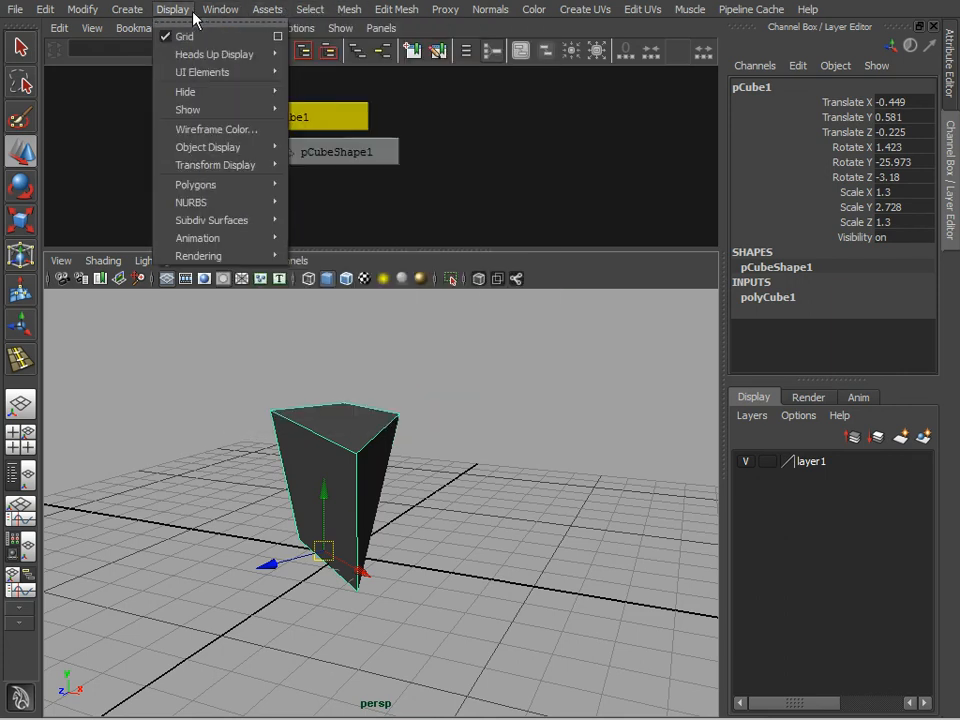
{"action": "mouse_move", "coordinate": [210, 72]}
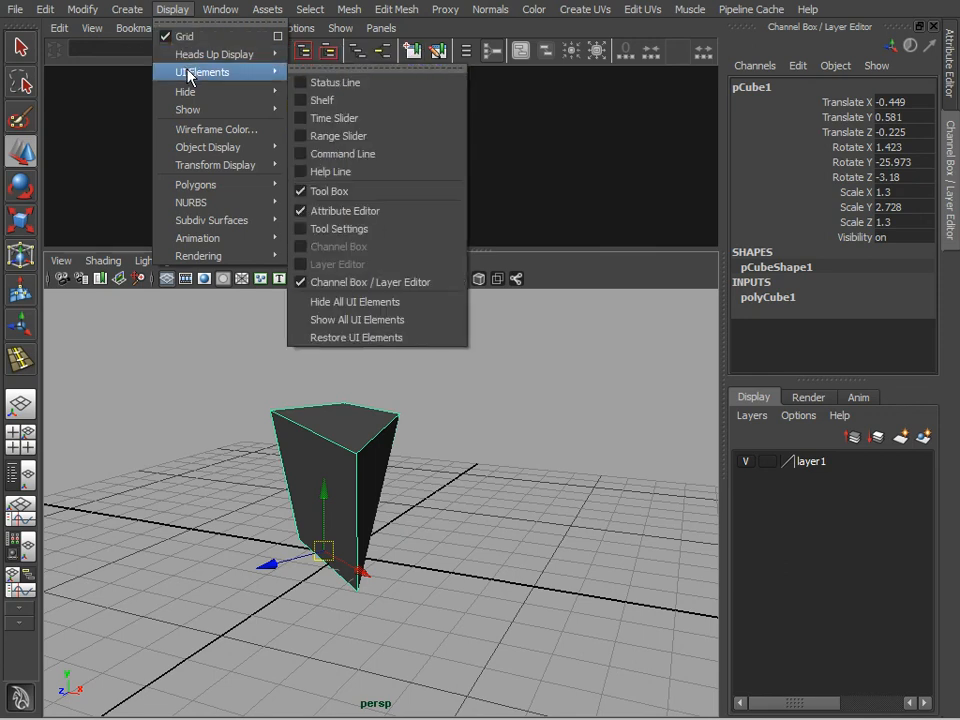
{"action": "left_click", "coordinate": [343, 89]}
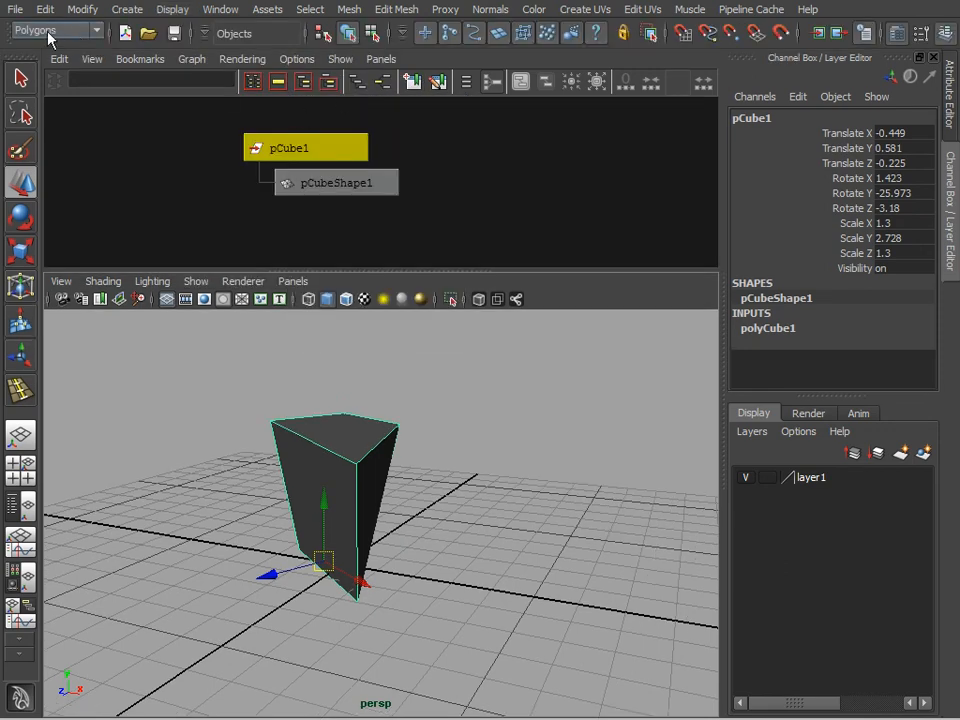
Switch the cube to vertex selection and select its four top vertices.
{"action": "left_click", "coordinate": [310, 10]}
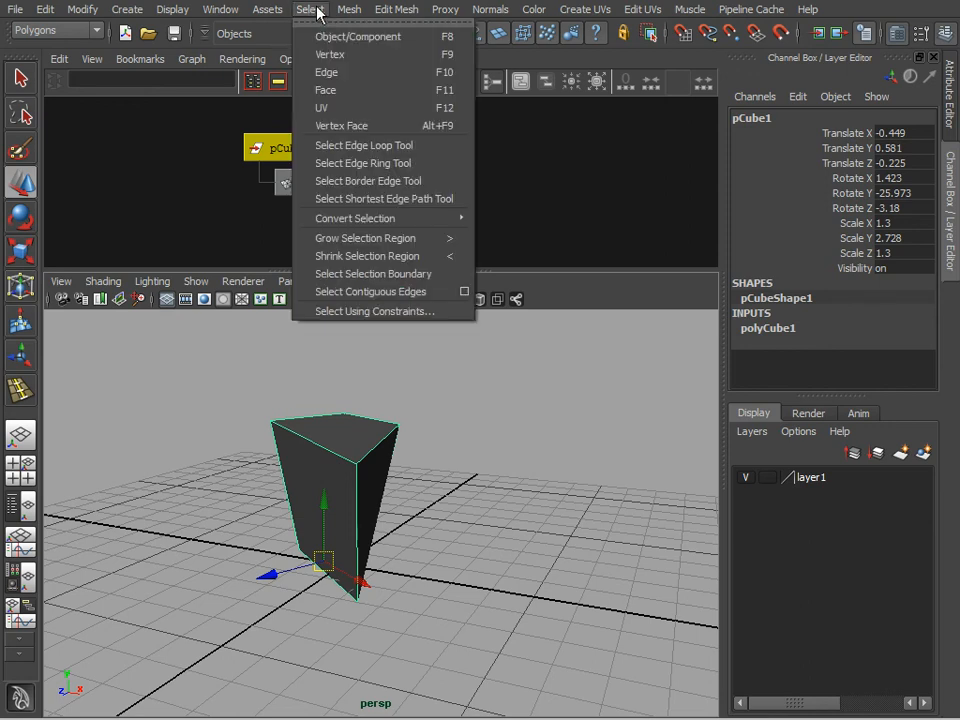
{"action": "left_click", "coordinate": [370, 56]}
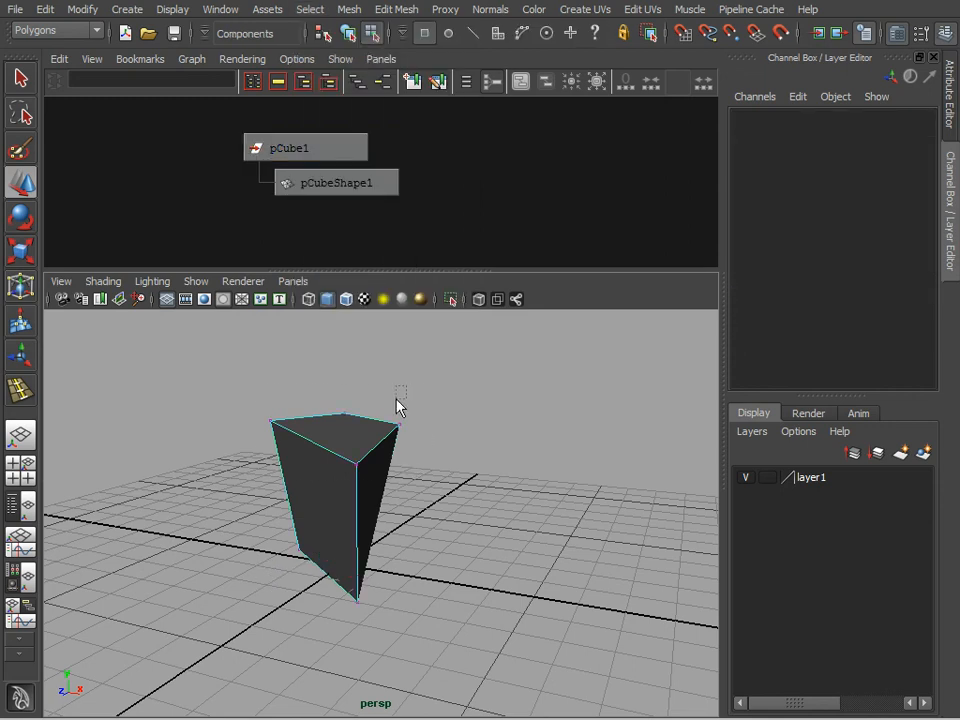
{"action": "left_click_drag", "start_coordinate": [407, 386], "coordinate": [243, 478]}
Switch to edge selection and pick the front face's left vertical edge.
{"action": "left_click", "coordinate": [320, 11]}
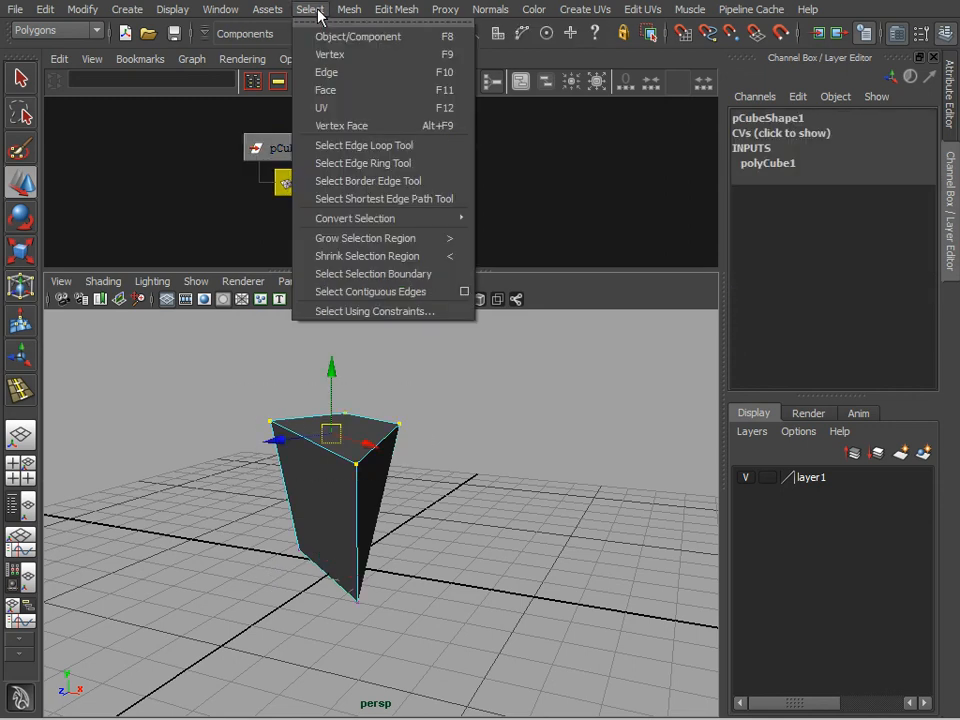
{"action": "left_click", "coordinate": [348, 76]}
{"action": "left_click", "coordinate": [280, 454]}
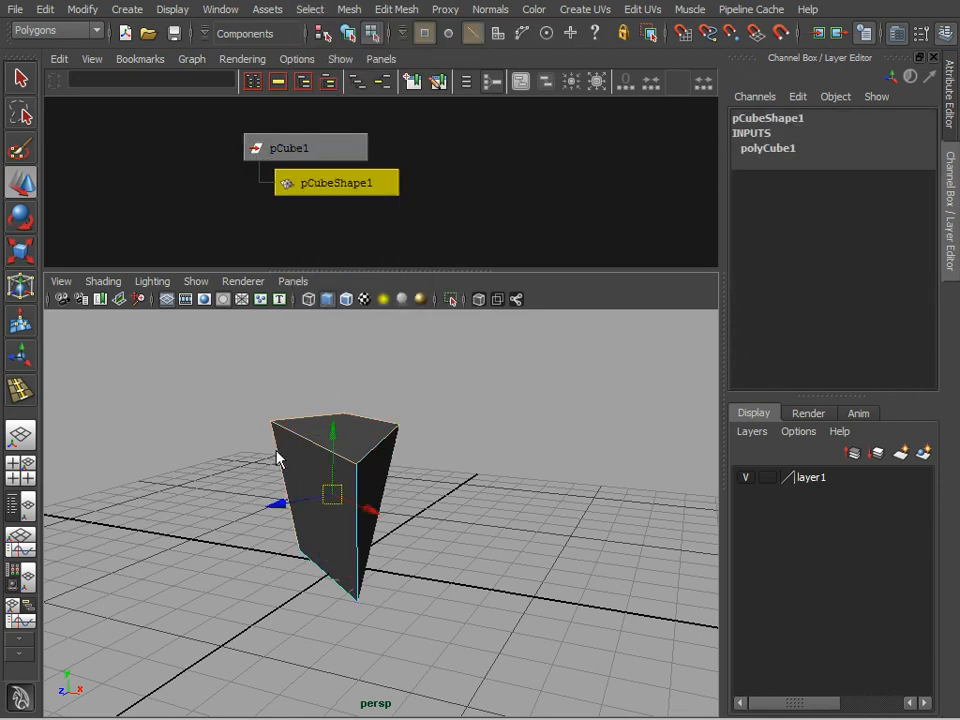
Switch to face selection, try selecting the faces around the cube's top, and clear the selection.
{"action": "left_click", "coordinate": [316, 10]}
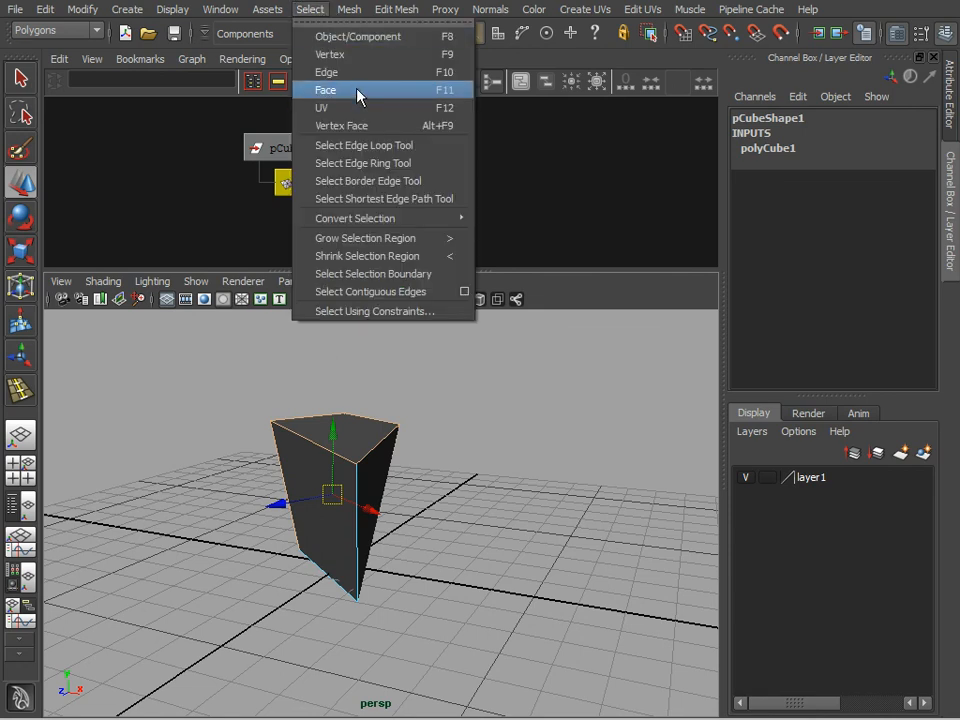
{"action": "left_click", "coordinate": [358, 92]}
{"action": "left_click_drag", "start_coordinate": [296, 328], "coordinate": [386, 456]}
{"action": "left_click", "coordinate": [417, 467]}
{"action": "left_click_drag", "start_coordinate": [374, 358], "coordinate": [280, 489]}
{"action": "left_click", "coordinate": [373, 326]}
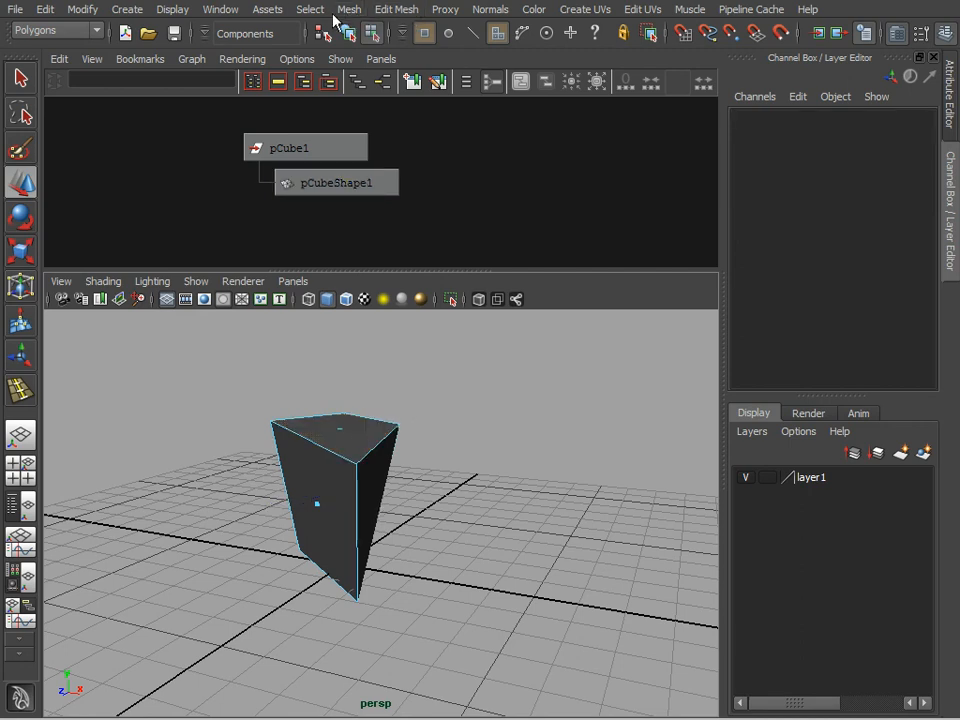
Return to object selection and move the whole cube to about X -0.62, Y 1.06, Z -0.3.
{"action": "left_click", "coordinate": [310, 10]}
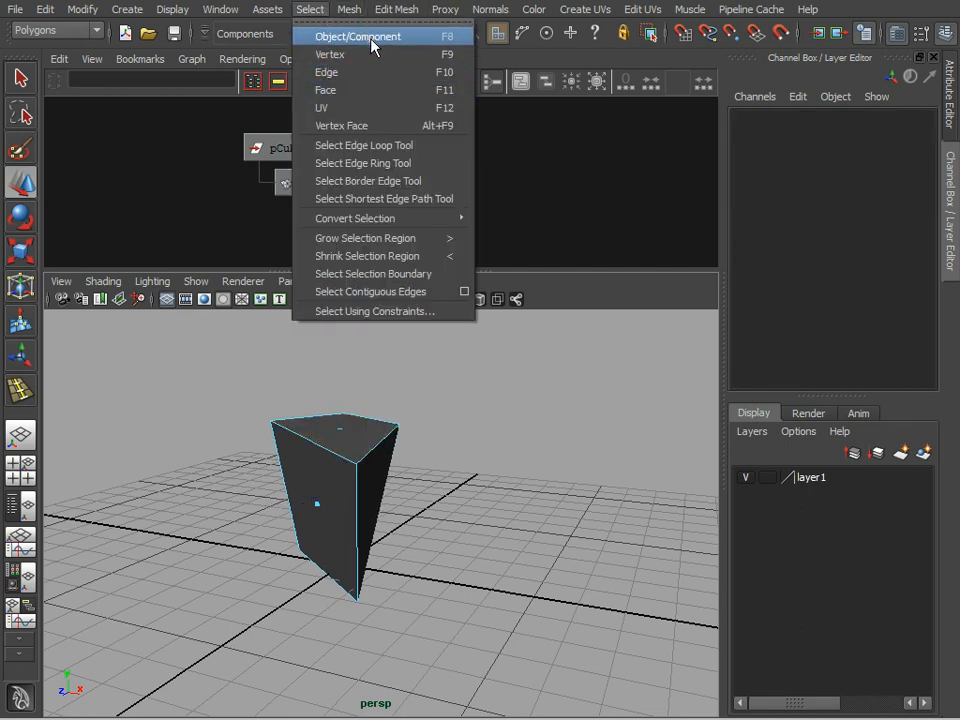
{"action": "left_click", "coordinate": [446, 38]}
{"action": "left_click", "coordinate": [392, 409]}
{"action": "left_click", "coordinate": [316, 541]}
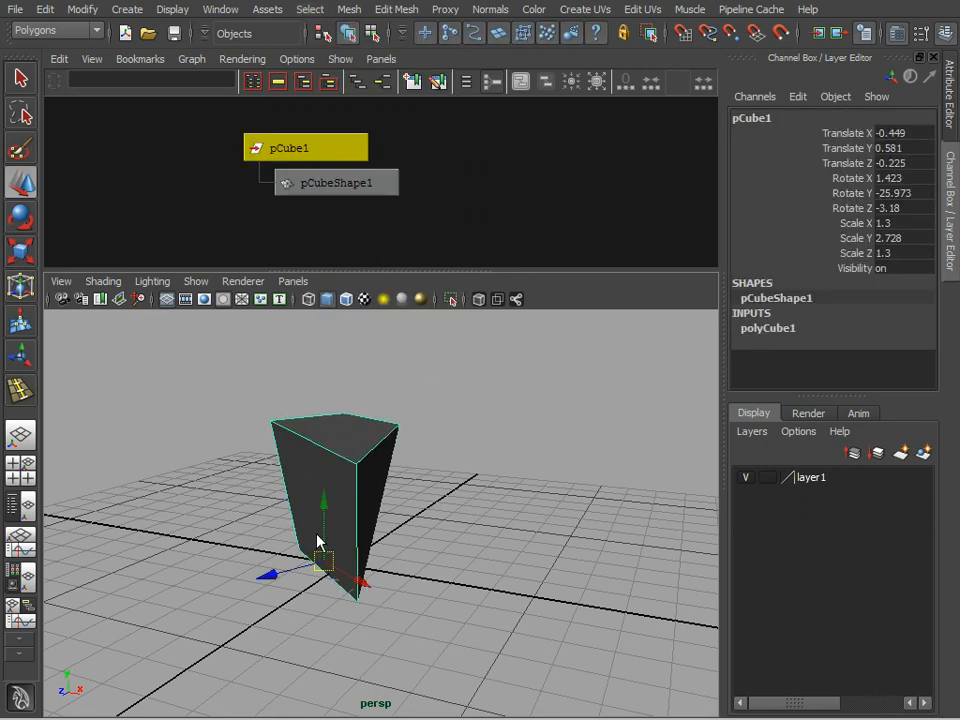
{"action": "left_click_drag", "start_coordinate": [326, 561], "coordinate": [403, 548]}
{"action": "left_click_drag", "start_coordinate": [338, 528], "coordinate": [321, 544]}
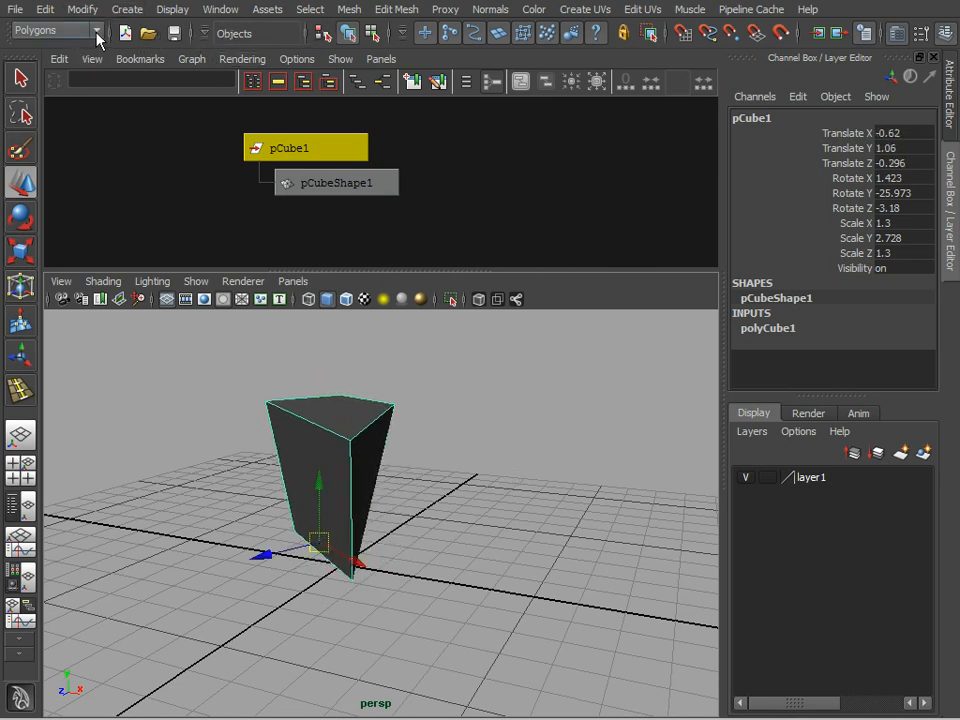
Switch to component selection and try the All objects, Polygons and Initial default selection masks, ending on All objects.
{"action": "left_click", "coordinate": [310, 12]}
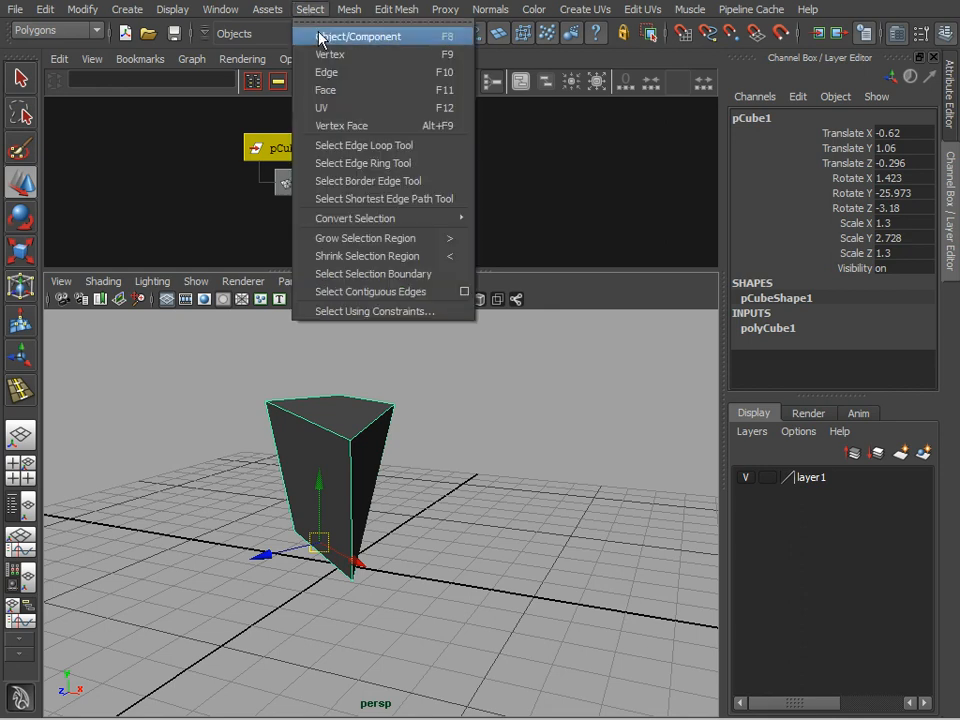
{"action": "left_click", "coordinate": [325, 35]}
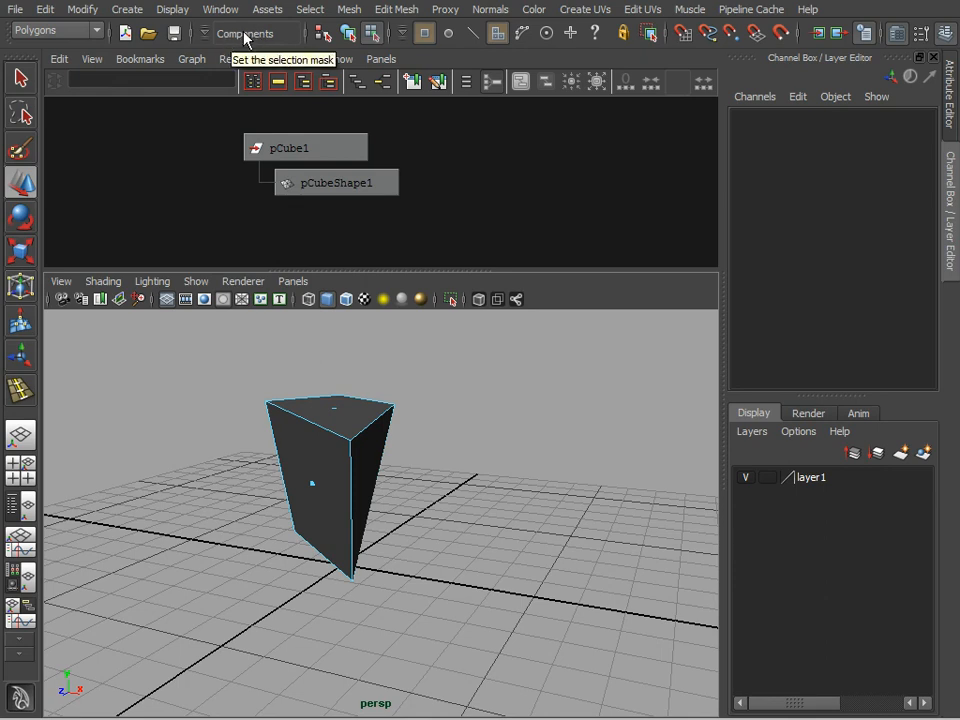
{"action": "left_click", "coordinate": [240, 35]}
{"action": "left_click", "coordinate": [283, 40]}
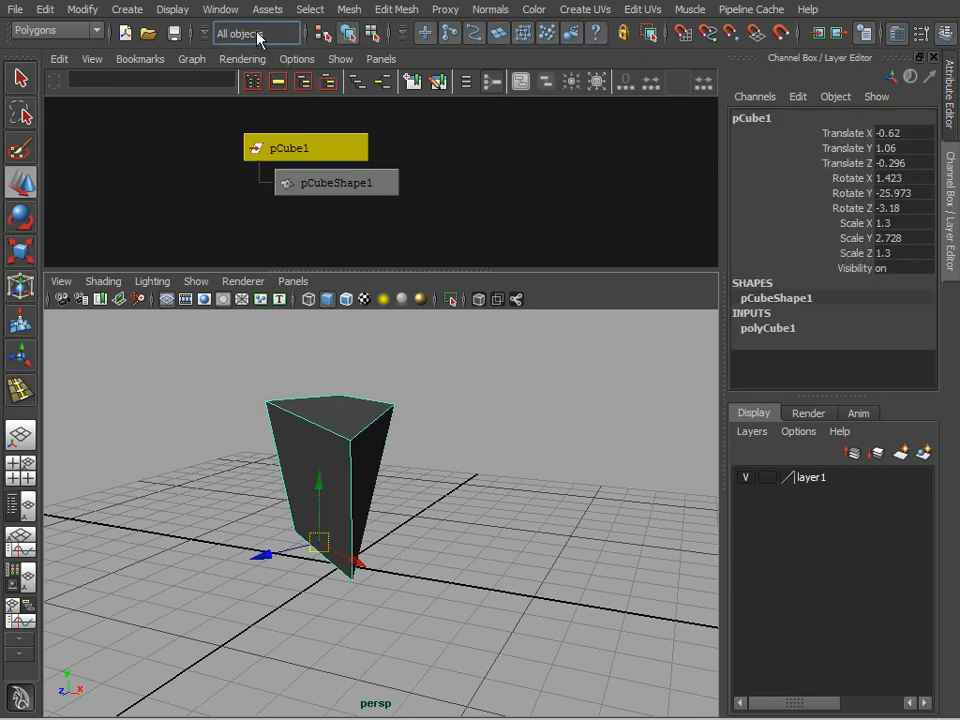
{"action": "left_click", "coordinate": [257, 35]}
{"action": "left_click", "coordinate": [305, 80]}
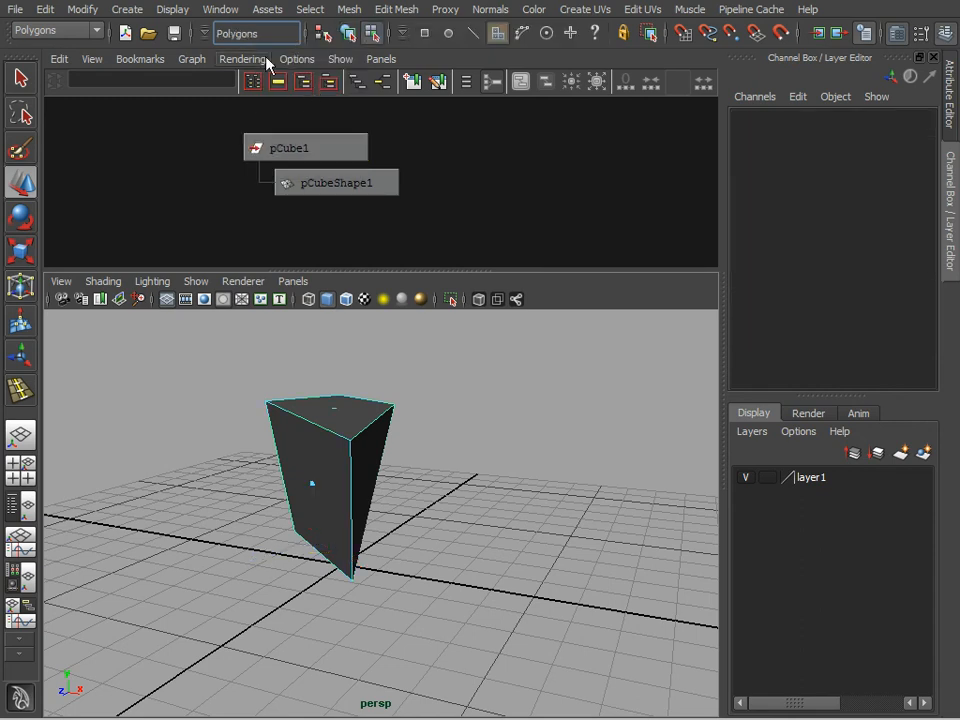
{"action": "left_click", "coordinate": [258, 37]}
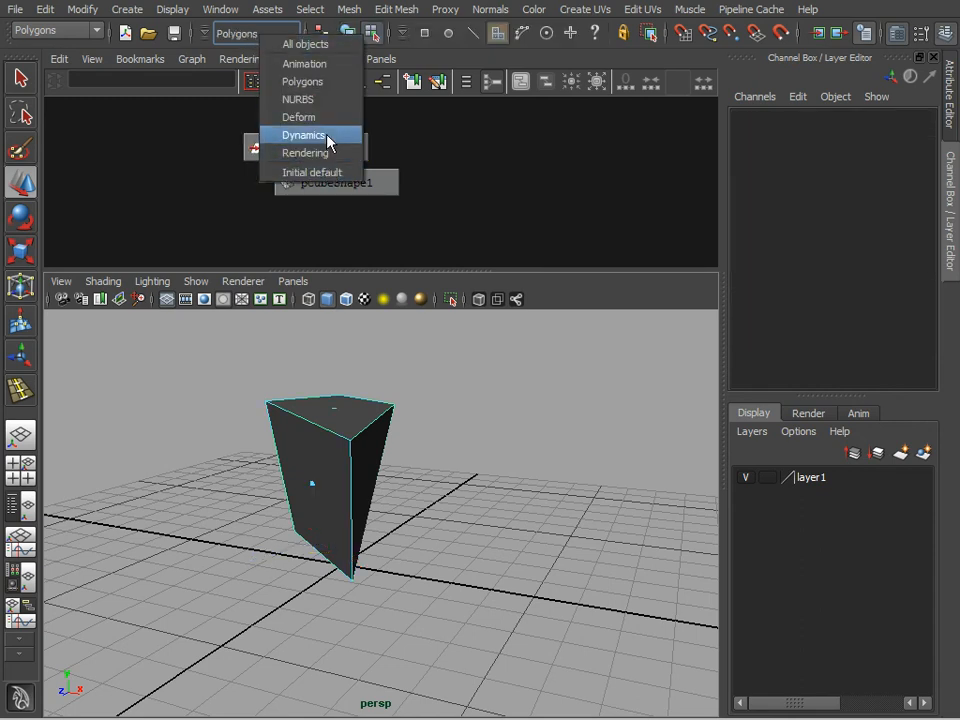
{"action": "left_click", "coordinate": [320, 174]}
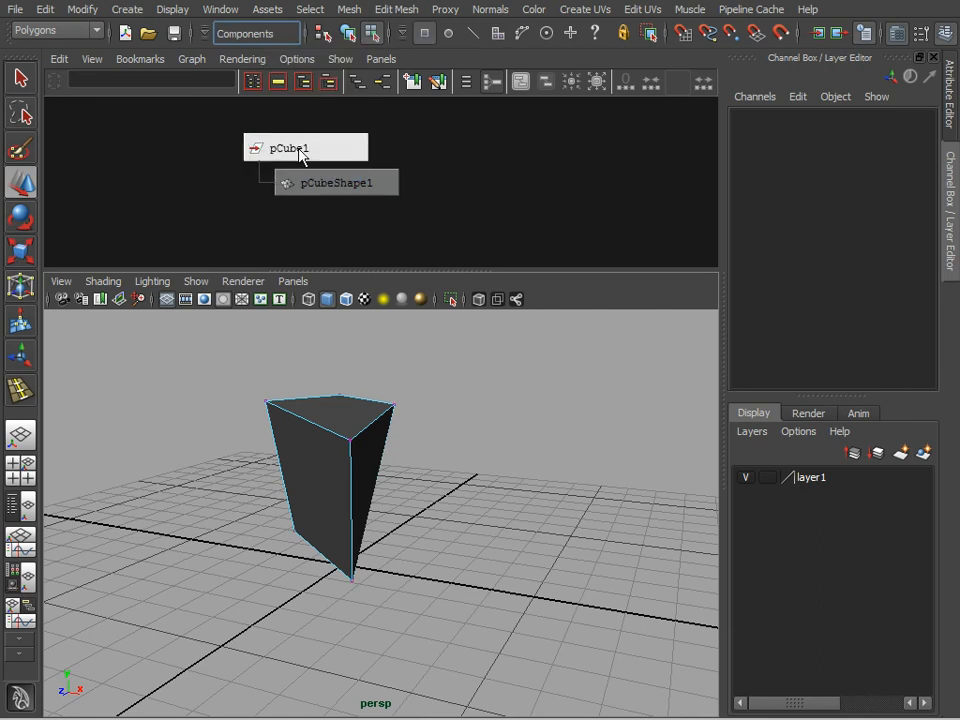
{"action": "left_click", "coordinate": [274, 36]}
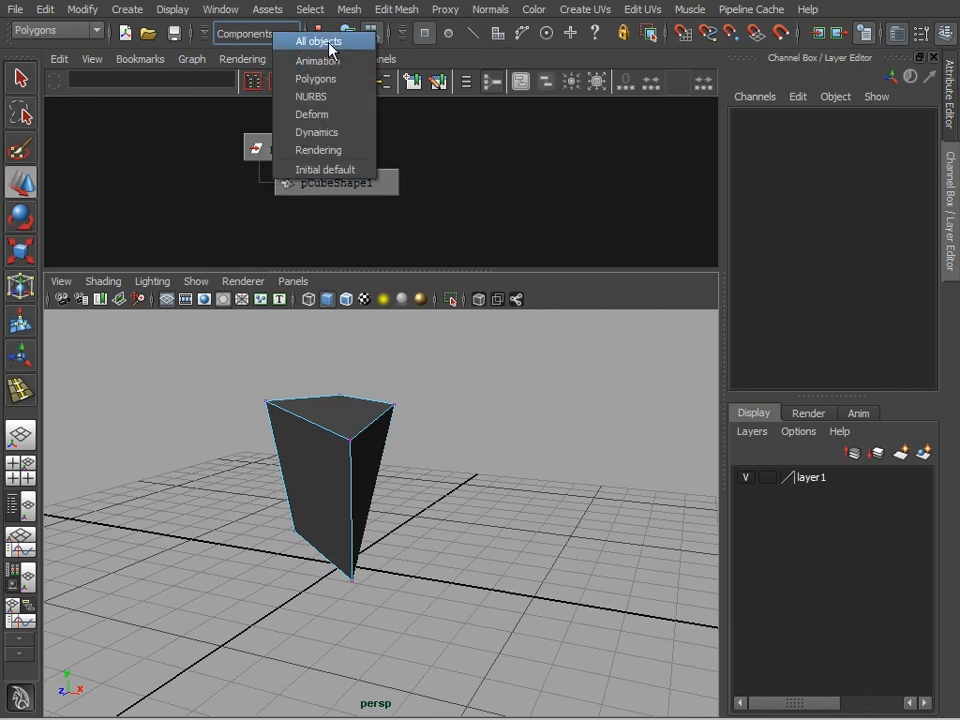
{"action": "left_click", "coordinate": [300, 40]}
Toggle repeatedly between component and object selection for the cube, ending with selection by object type.
{"action": "left_click", "coordinate": [318, 12]}
{"action": "left_click", "coordinate": [332, 35]}
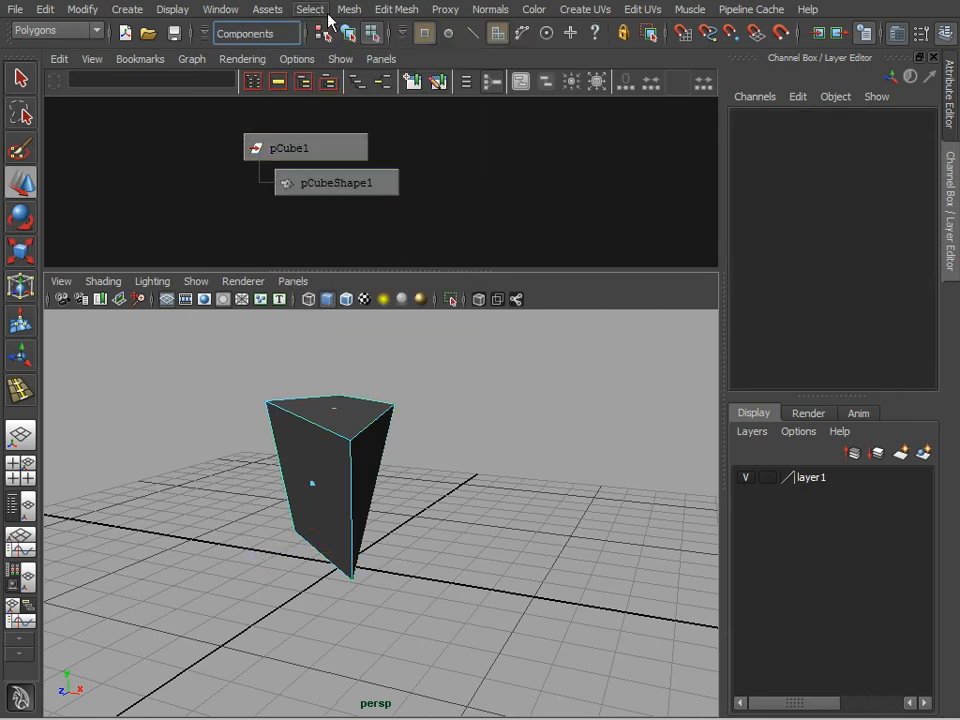
{"action": "left_click", "coordinate": [321, 12]}
{"action": "left_click", "coordinate": [327, 36]}
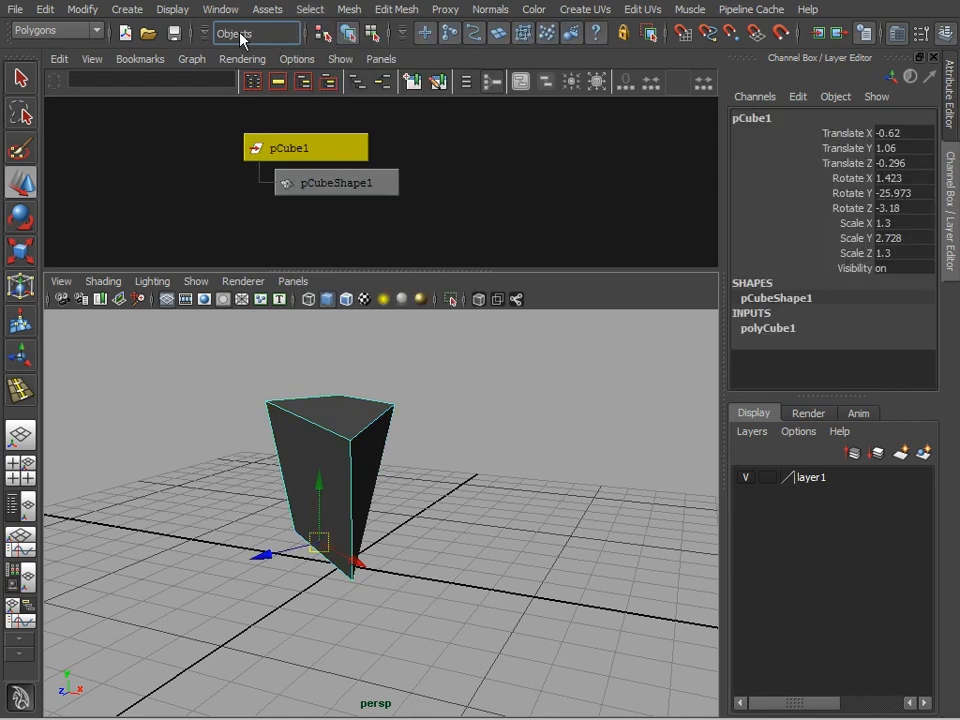
{"action": "left_click", "coordinate": [372, 33]}
{"action": "left_click", "coordinate": [349, 34]}
{"action": "left_click", "coordinate": [372, 33]}
{"action": "left_click", "coordinate": [349, 34]}
{"action": "left_click", "coordinate": [372, 33]}
{"action": "left_click", "coordinate": [349, 34]}
{"action": "left_click", "coordinate": [372, 33]}
{"action": "left_click", "coordinate": [349, 34]}
{"action": "left_click", "coordinate": [370, 34]}
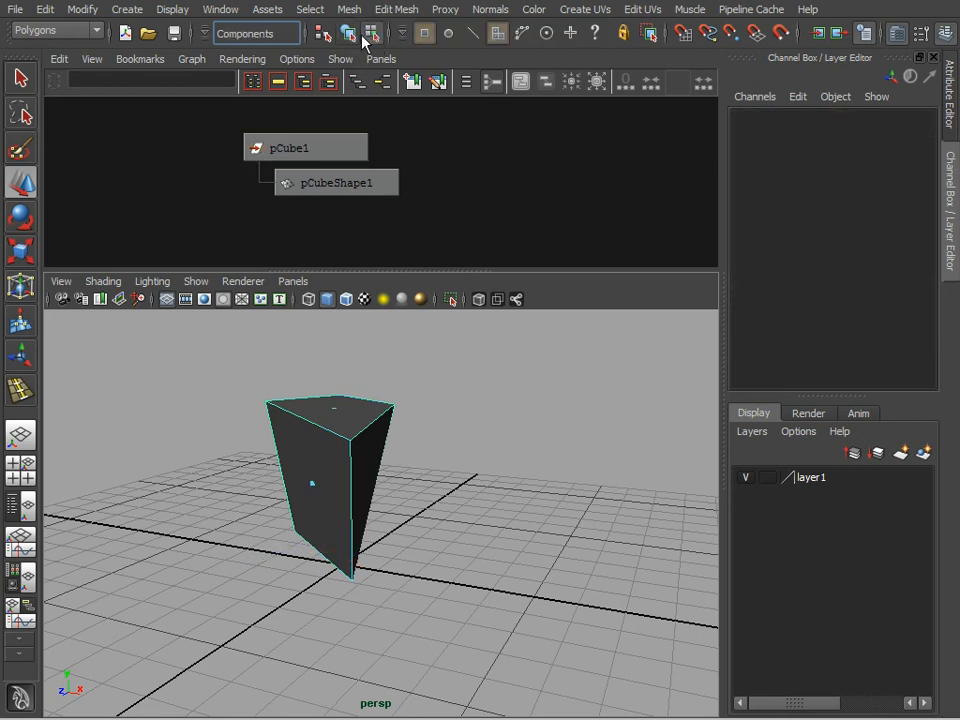
{"action": "left_click", "coordinate": [350, 35]}
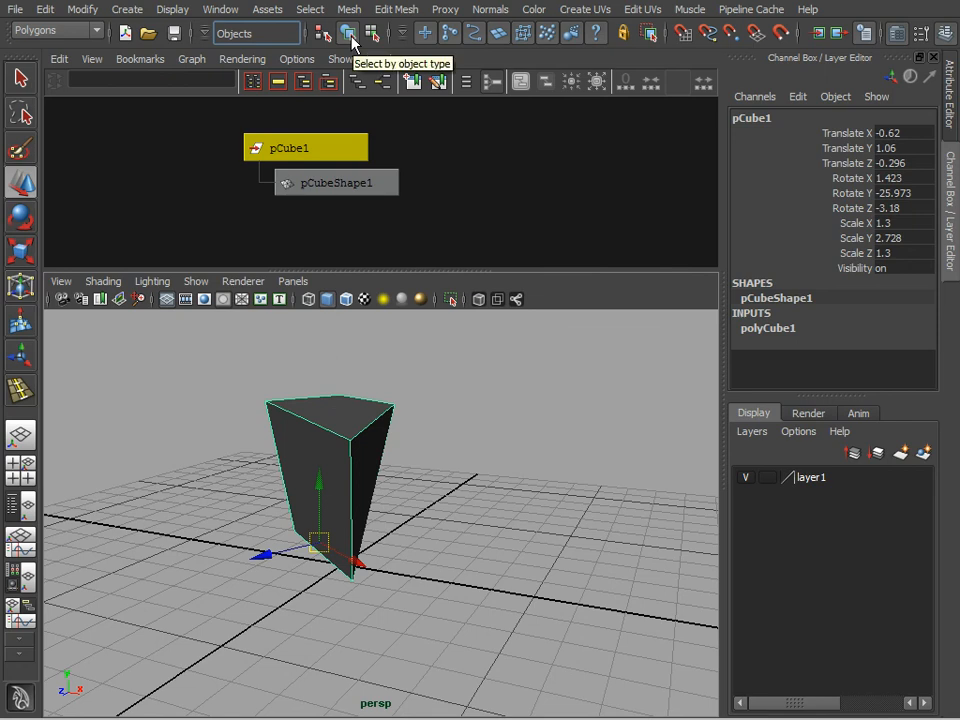
{"action": "left_click", "coordinate": [372, 34]}
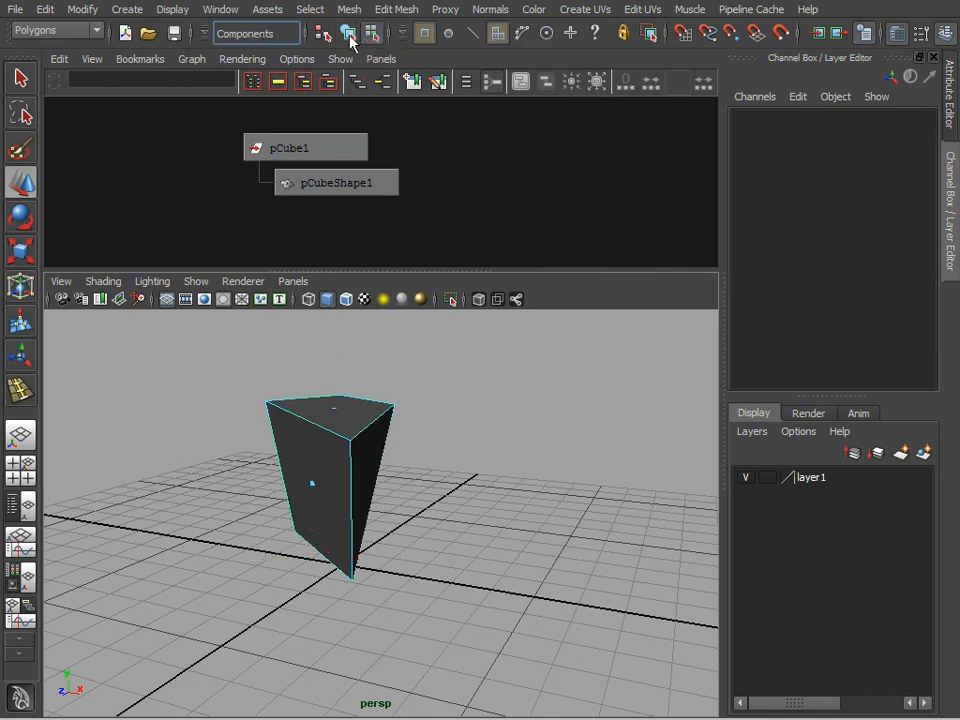
{"action": "left_click", "coordinate": [349, 35]}
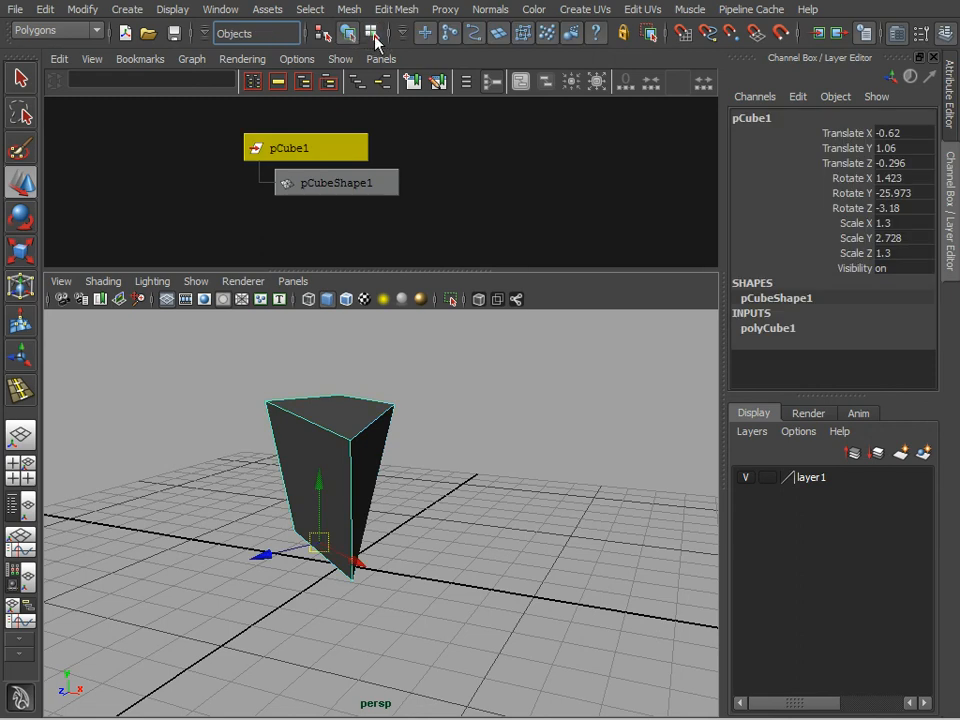
Select by component type restricted to points and pull the cube's top right vertex outward and slightly up.
{"action": "left_click", "coordinate": [372, 34]}
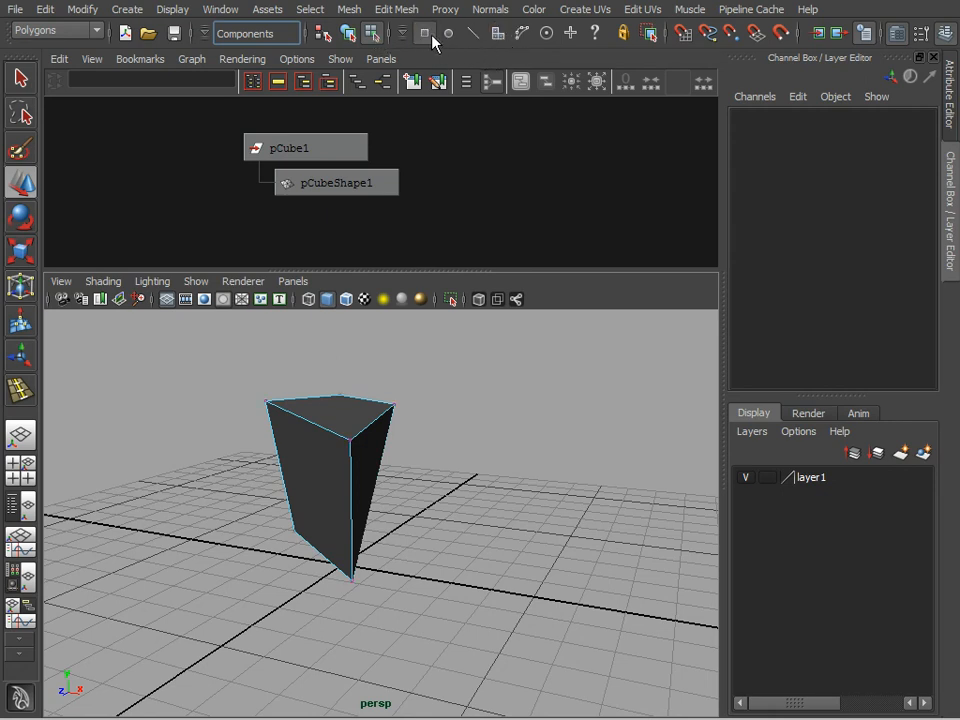
{"action": "left_click", "coordinate": [482, 34]}
{"action": "left_click", "coordinate": [467, 34]}
{"action": "left_click_drag", "start_coordinate": [318, 390], "coordinate": [351, 565]}
{"action": "left_click", "coordinate": [425, 34]}
{"action": "left_click_drag", "start_coordinate": [375, 386], "coordinate": [437, 384]}
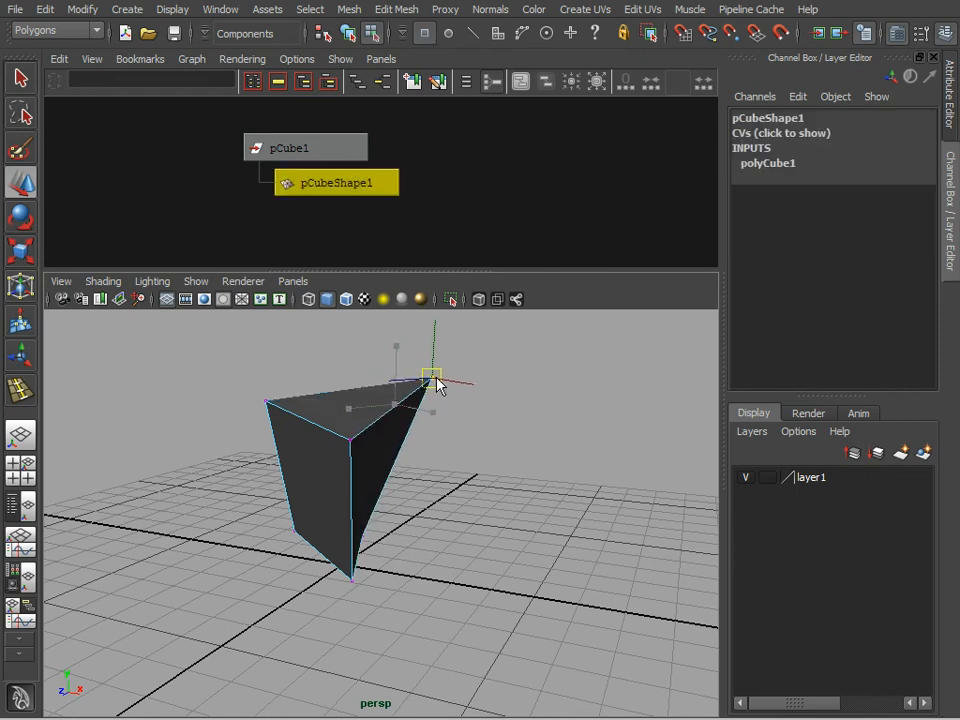
Select the top edge of the right side in edge mode, and move the right face outward in face mode.
{"action": "left_click", "coordinate": [528, 428]}
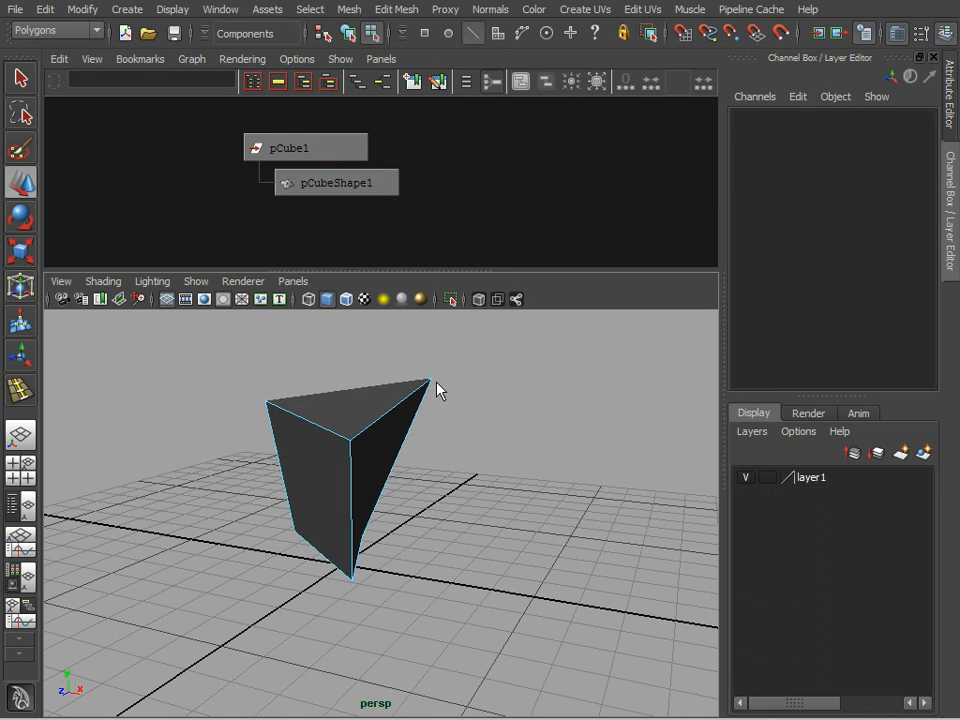
{"action": "left_click", "coordinate": [405, 402]}
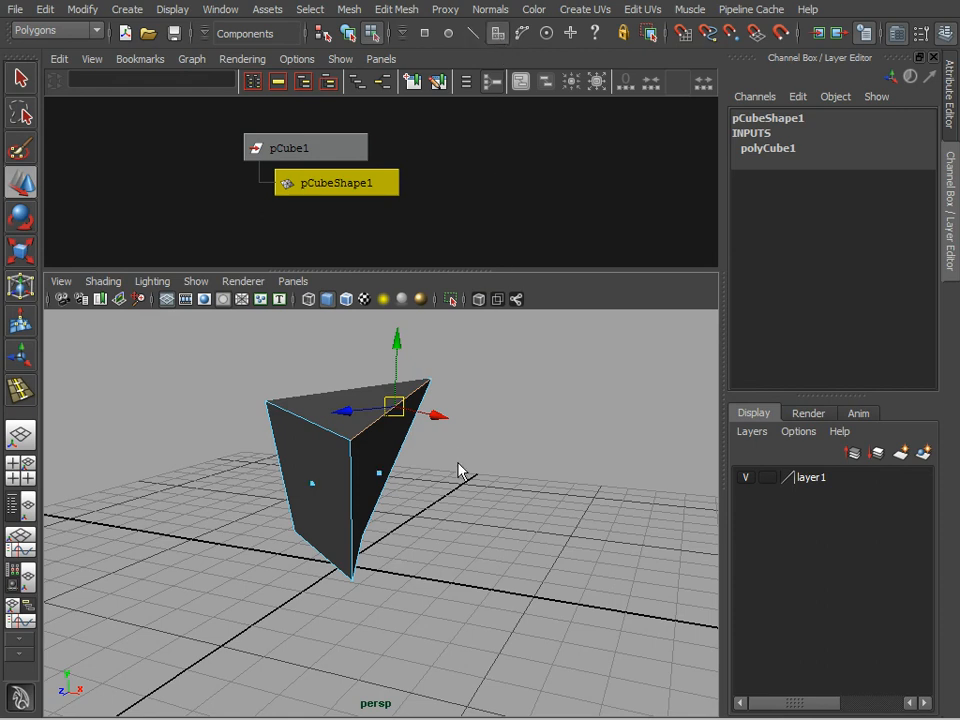
{"action": "left_click", "coordinate": [583, 519]}
{"action": "left_click", "coordinate": [386, 482]}
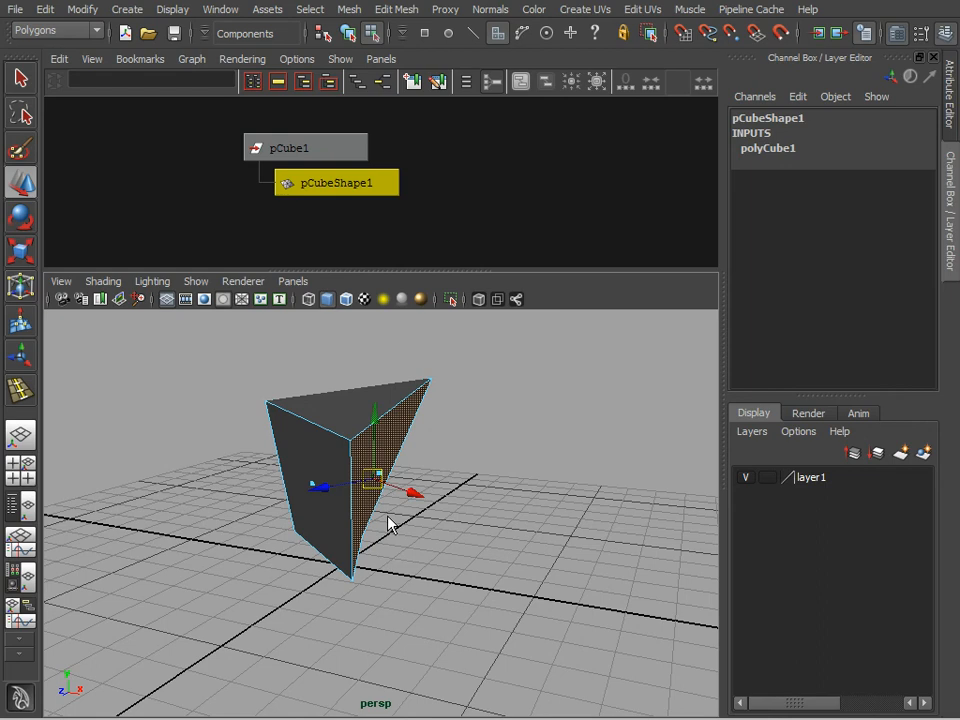
{"action": "left_click_drag", "start_coordinate": [386, 482], "coordinate": [399, 476]}
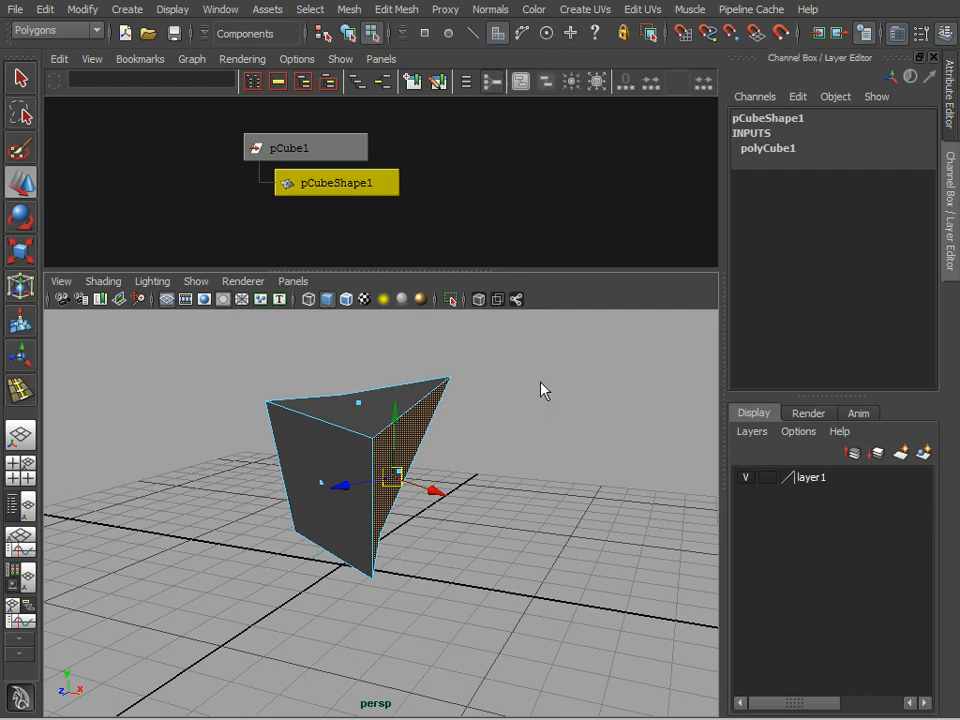
Switch to edge editing, select the edges meeting at the cube's top left corner, and pull them outward and up.
{"action": "left_click", "coordinate": [506, 386]}
{"action": "left_click_drag", "start_coordinate": [487, 476], "coordinate": [511, 494], "text": "alt"}
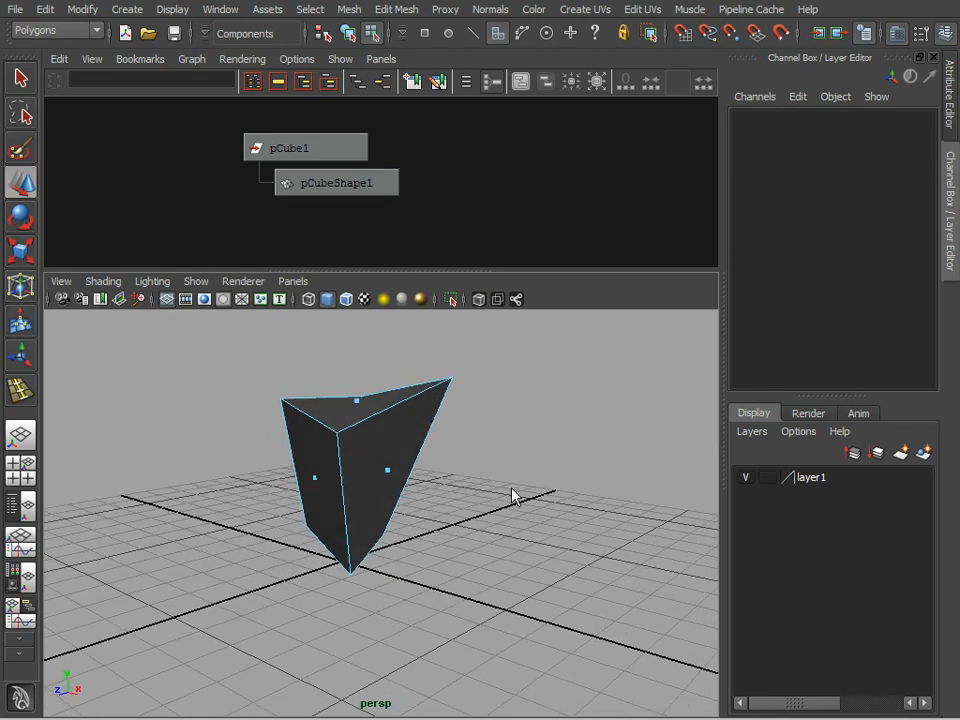
{"action": "right_click_drag", "start_coordinate": [370, 428], "coordinate": [398, 394]}
{"action": "left_click", "coordinate": [392, 414]}
{"action": "left_click_drag", "start_coordinate": [264, 380], "coordinate": [302, 400]}
{"action": "left_click_drag", "start_coordinate": [334, 468], "coordinate": [267, 428]}
Switch to vertex editing, pull the top right vertex outward and down, and lower the top left vertex slightly.
{"action": "right_click_drag", "start_coordinate": [377, 416], "coordinate": [300, 438]}
{"action": "left_click_drag", "start_coordinate": [508, 461], "coordinate": [508, 457]}
{"action": "left_click_drag", "start_coordinate": [450, 377], "coordinate": [497, 430]}
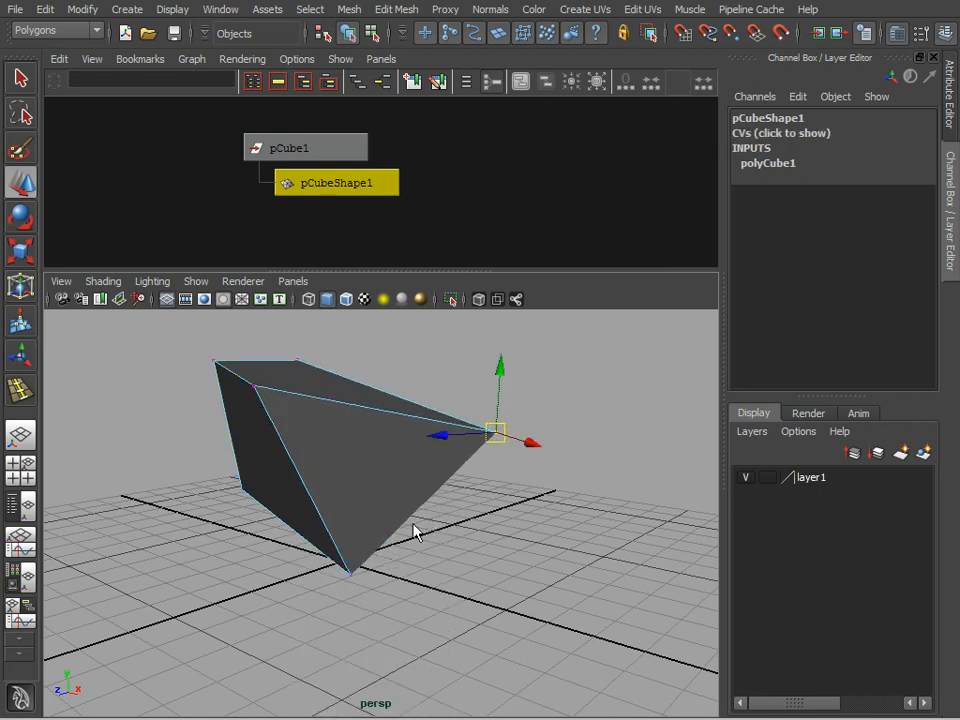
{"action": "right_click_drag", "start_coordinate": [297, 418], "coordinate": [243, 413]}
{"action": "left_click_drag", "start_coordinate": [226, 330], "coordinate": [205, 389]}
Switch to face editing, select the model's top face and activate the Rotate tool.
{"action": "right_click_drag", "start_coordinate": [411, 471], "coordinate": [440, 420]}
{"action": "left_click", "coordinate": [373, 505]}
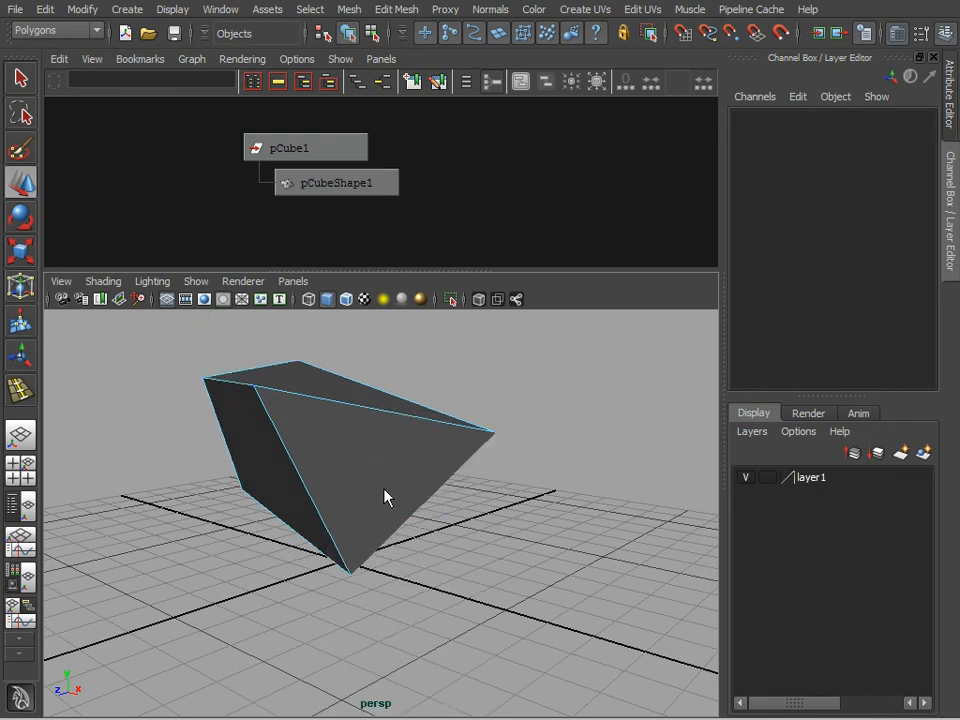
{"action": "left_click_drag", "start_coordinate": [398, 404], "coordinate": [467, 523], "text": "alt"}
{"action": "left_click", "coordinate": [319, 424]}
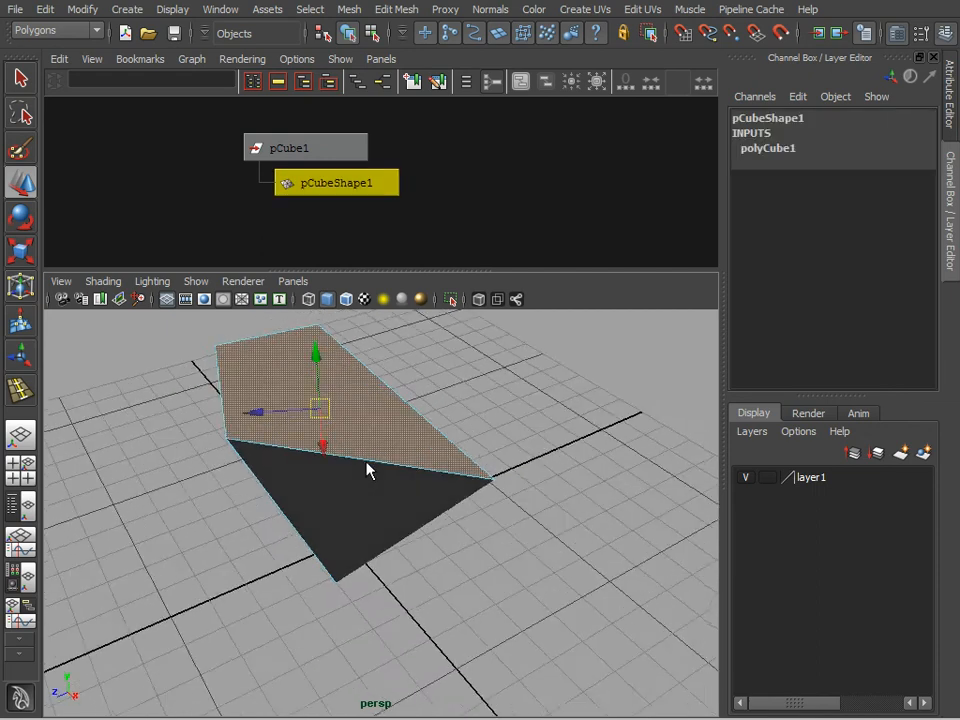
{"action": "left_click_drag", "start_coordinate": [369, 467], "coordinate": [230, 416], "text": "alt"}
{"action": "left_click_drag", "start_coordinate": [347, 399], "coordinate": [465, 427], "text": "alt"}
{"action": "key", "text": "r"}
{"action": "key", "text": "e"}
{"action": "left_click_drag", "start_coordinate": [407, 433], "coordinate": [444, 551]}
{"action": "scroll", "coordinate": [504, 469], "scroll_direction": "down", "scroll_amount": 6}
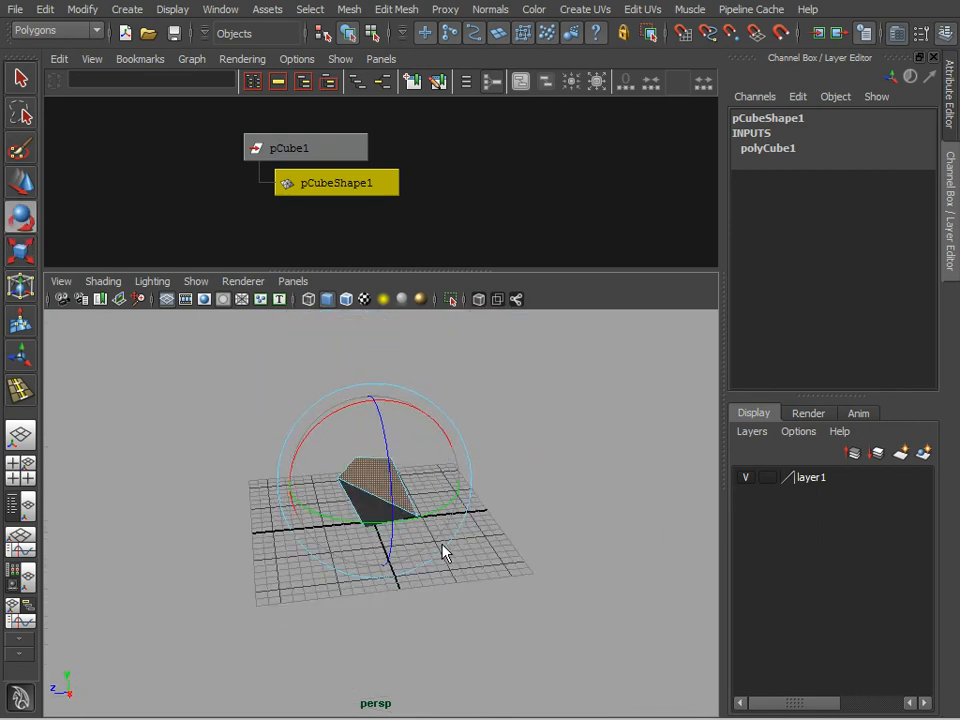
Return to Object Mode, select the whole deformed cube and delete it.
{"action": "right_click_drag", "start_coordinate": [381, 495], "coordinate": [461, 461]}
{"action": "left_click", "coordinate": [491, 495]}
{"action": "left_click", "coordinate": [405, 505]}
{"action": "left_click_drag", "start_coordinate": [420, 534], "coordinate": [499, 571], "text": "alt"}
{"action": "left_click", "coordinate": [499, 489]}
{"action": "left_click", "coordinate": [348, 490]}
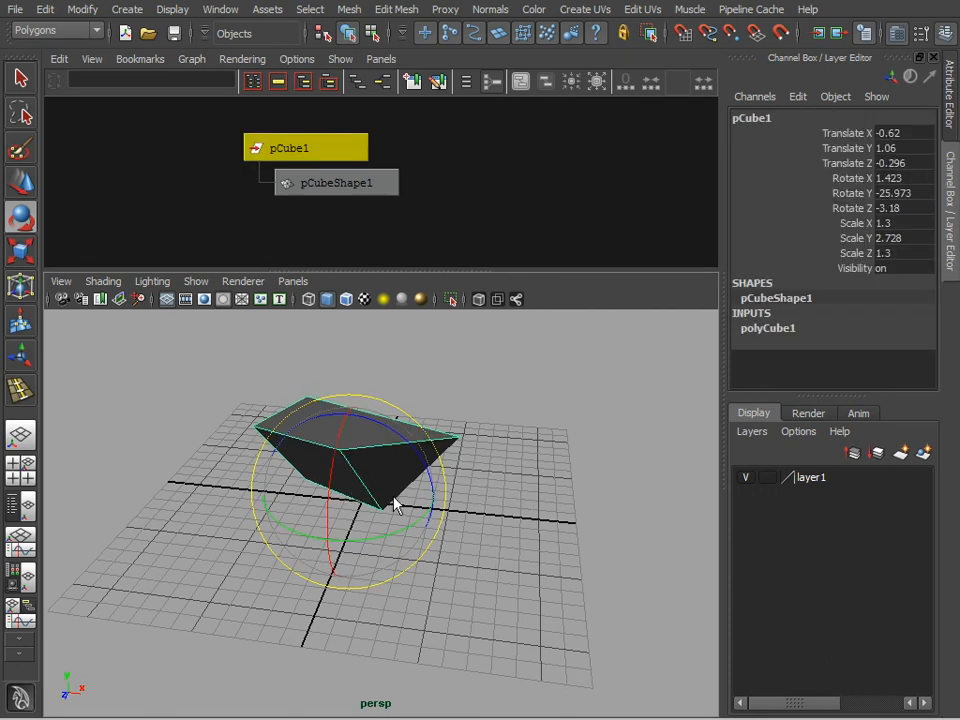
{"action": "key", "text": "Delete"}
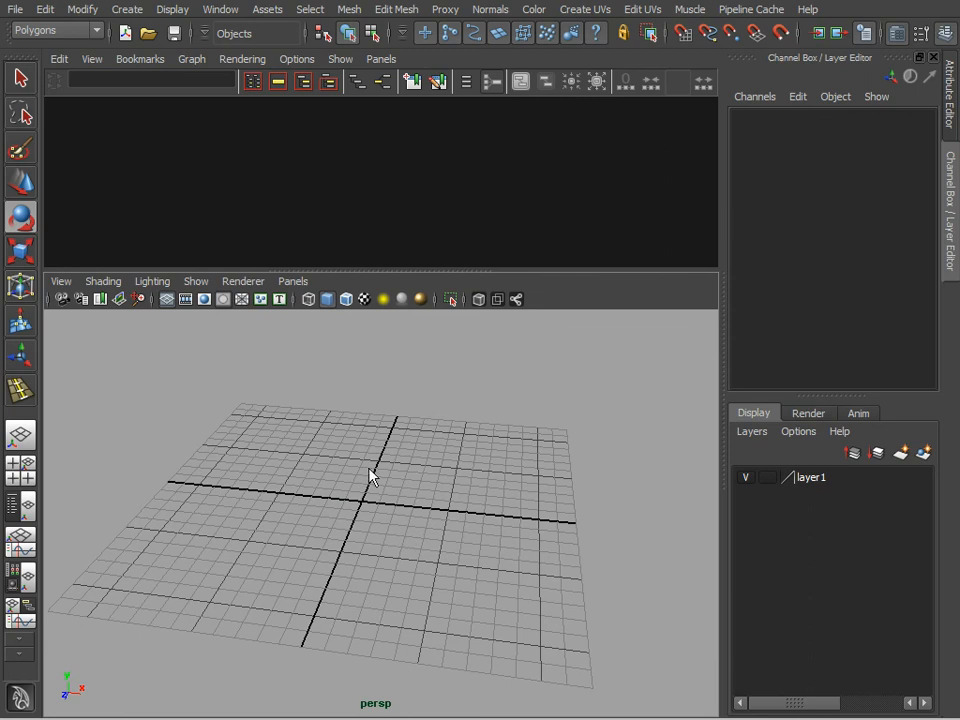
Create a polygon cube through its creation options with width, height and depth of 1 and close the options.
{"action": "left_click", "coordinate": [130, 12]}
{"action": "mouse_move", "coordinate": [145, 58]}
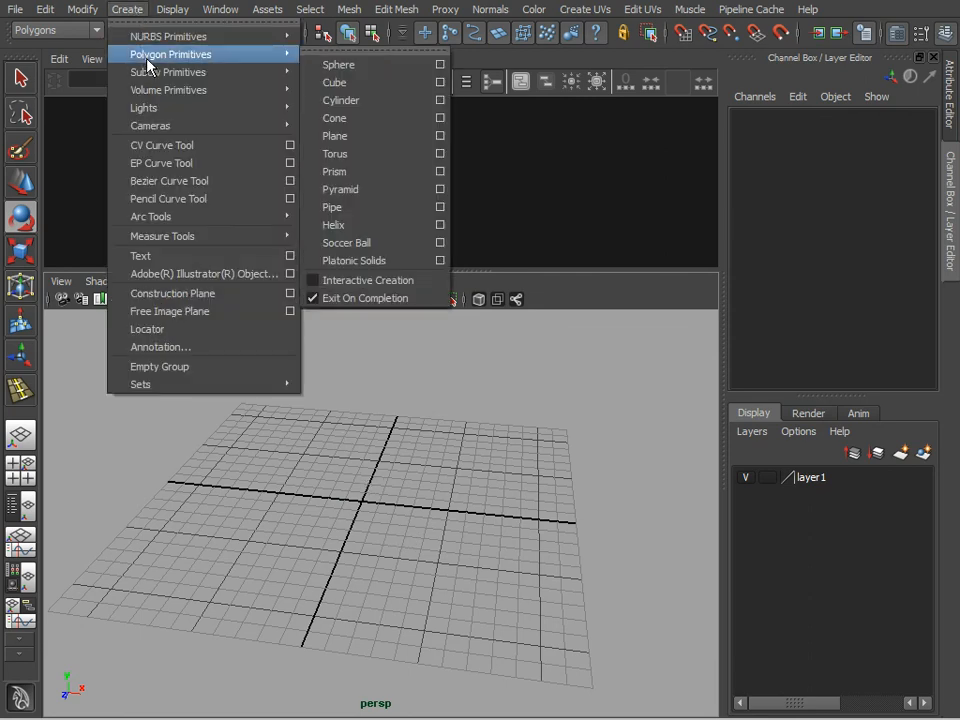
{"action": "left_click", "coordinate": [440, 83]}
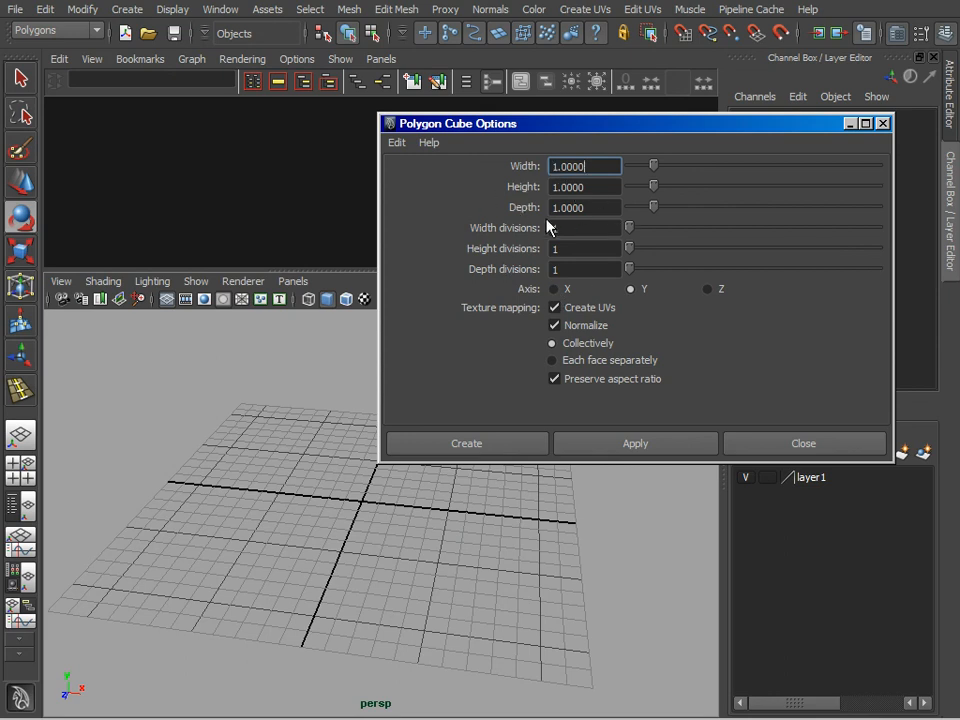
{"action": "left_click", "coordinate": [649, 447]}
{"action": "left_click", "coordinate": [795, 447]}
Highlight the cube's scale and rotate channels, reselect the cube and activate the Move tool.
{"action": "left_click_drag", "start_coordinate": [858, 223], "coordinate": [867, 255]}
{"action": "left_click_drag", "start_coordinate": [866, 178], "coordinate": [868, 208]}
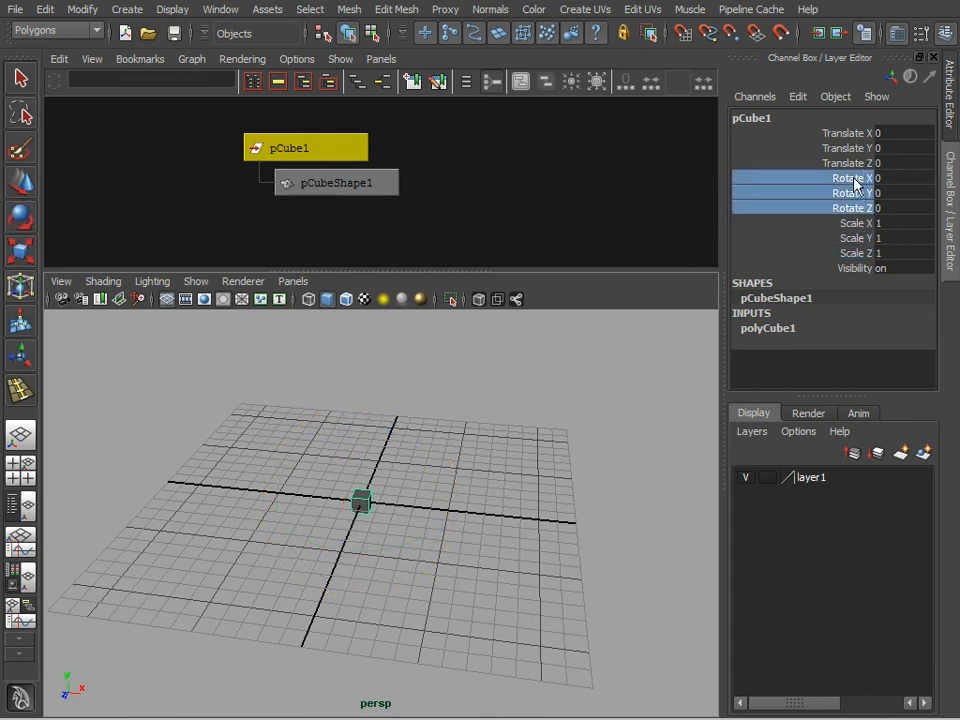
{"action": "left_click", "coordinate": [382, 547]}
{"action": "left_click", "coordinate": [362, 503]}
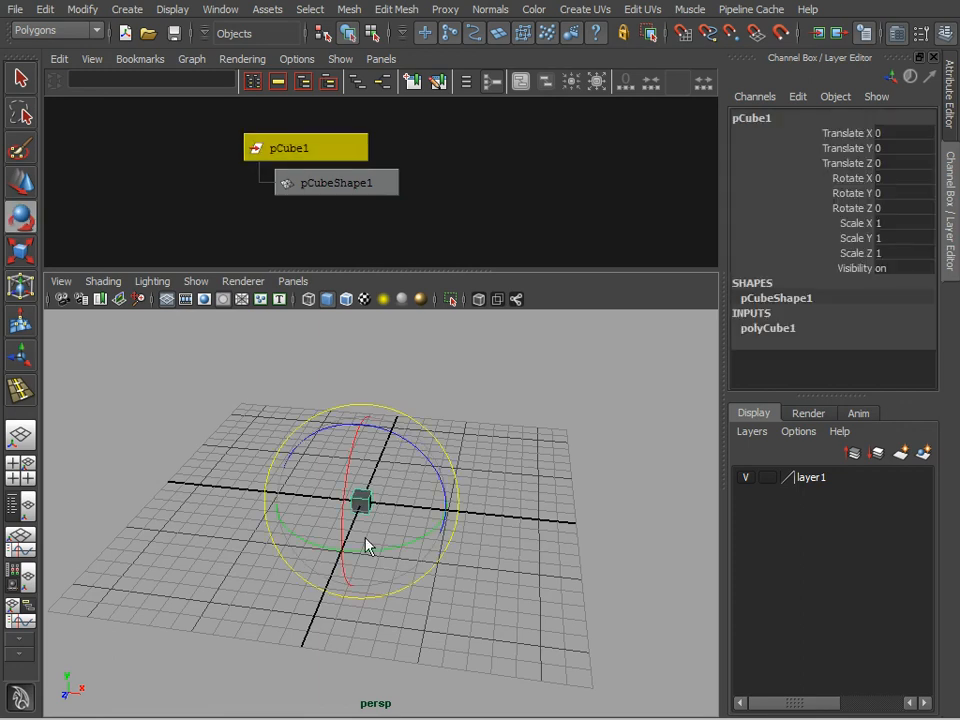
{"action": "left_click_drag", "start_coordinate": [435, 552], "coordinate": [564, 597], "text": "alt"}
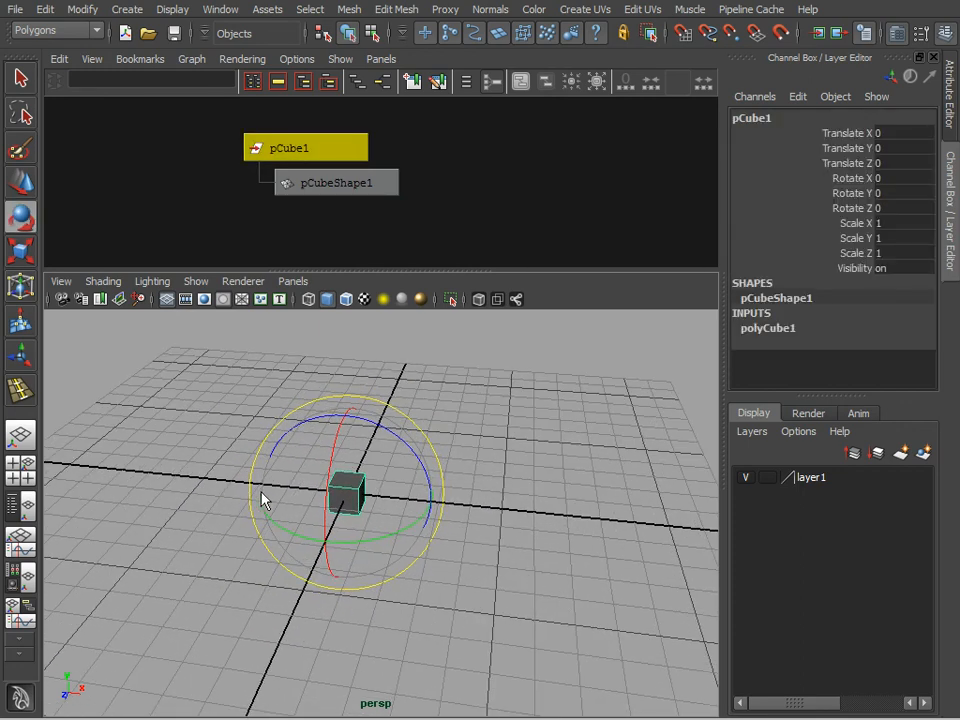
{"action": "key", "text": "w"}
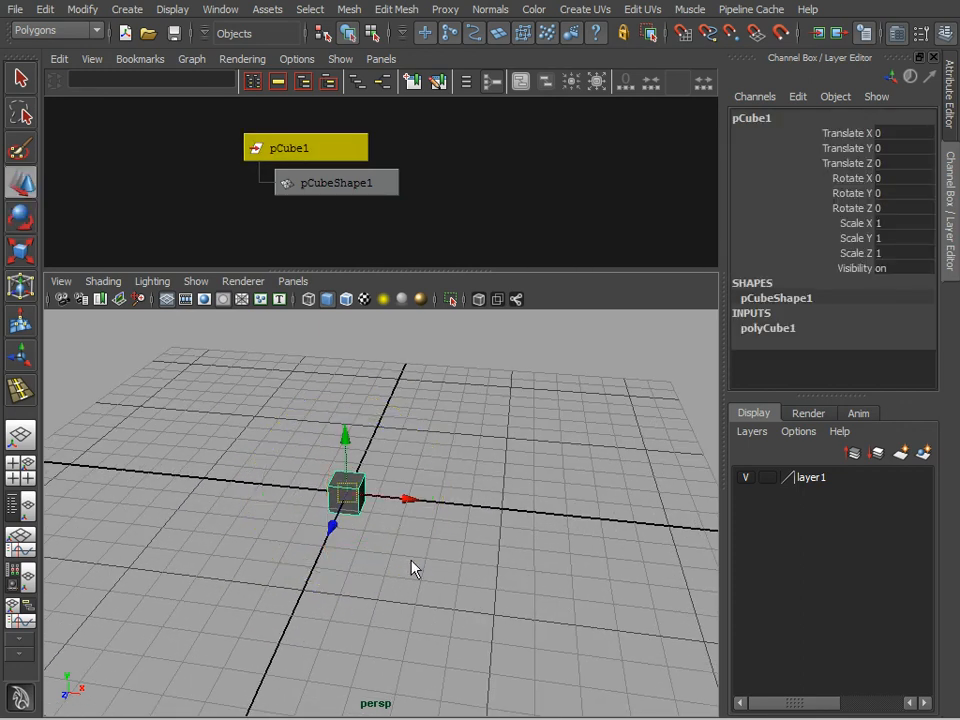
{"action": "left_click_drag", "start_coordinate": [412, 568], "coordinate": [820, 416], "text": "alt"}
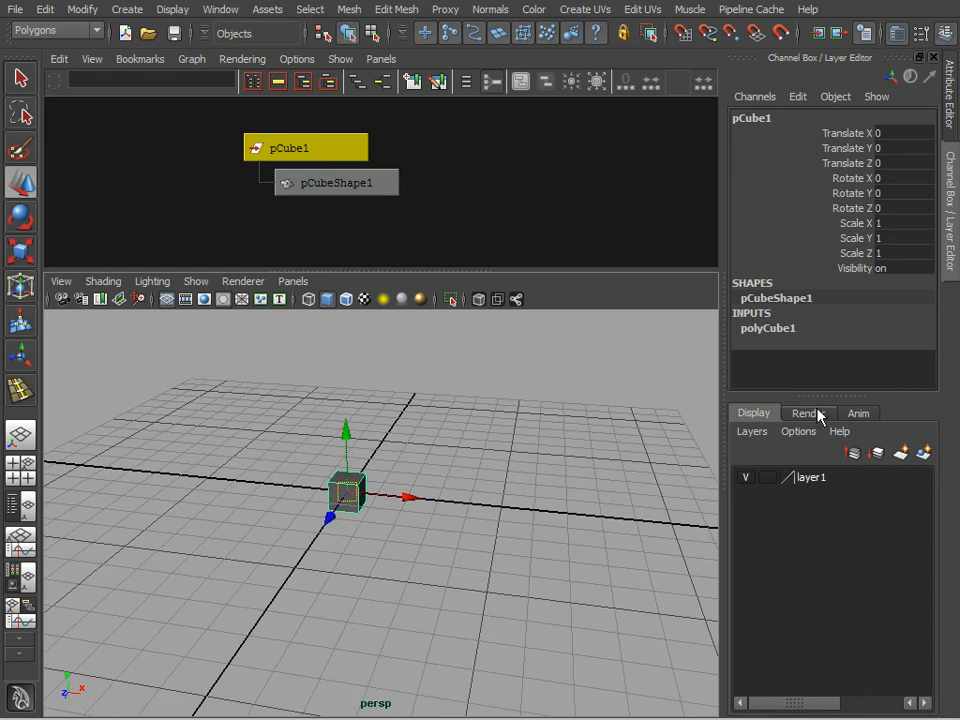
Expand the cube's polyCube1 construction inputs, enlarge the Channel Box area and reselect the cube.
{"action": "left_click", "coordinate": [786, 331]}
{"action": "left_click_drag", "start_coordinate": [840, 401], "coordinate": [852, 518]}
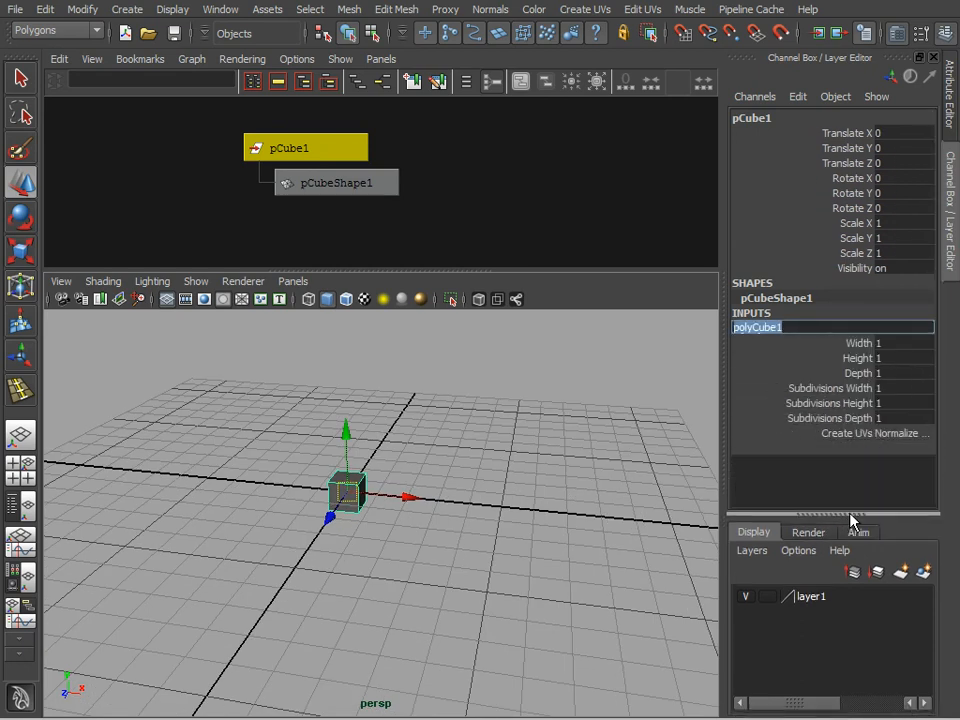
{"action": "left_click", "coordinate": [448, 493]}
{"action": "left_click", "coordinate": [347, 488]}
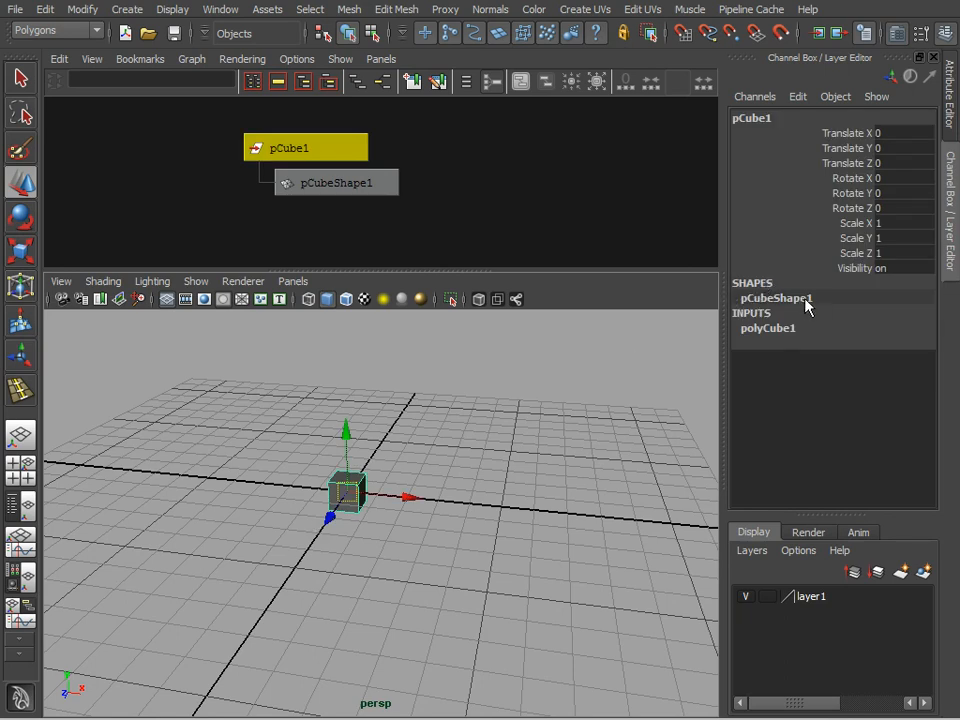
Set the polyCube1 width, height and depth to 2 and reselect the cube.
{"action": "left_click", "coordinate": [770, 333]}
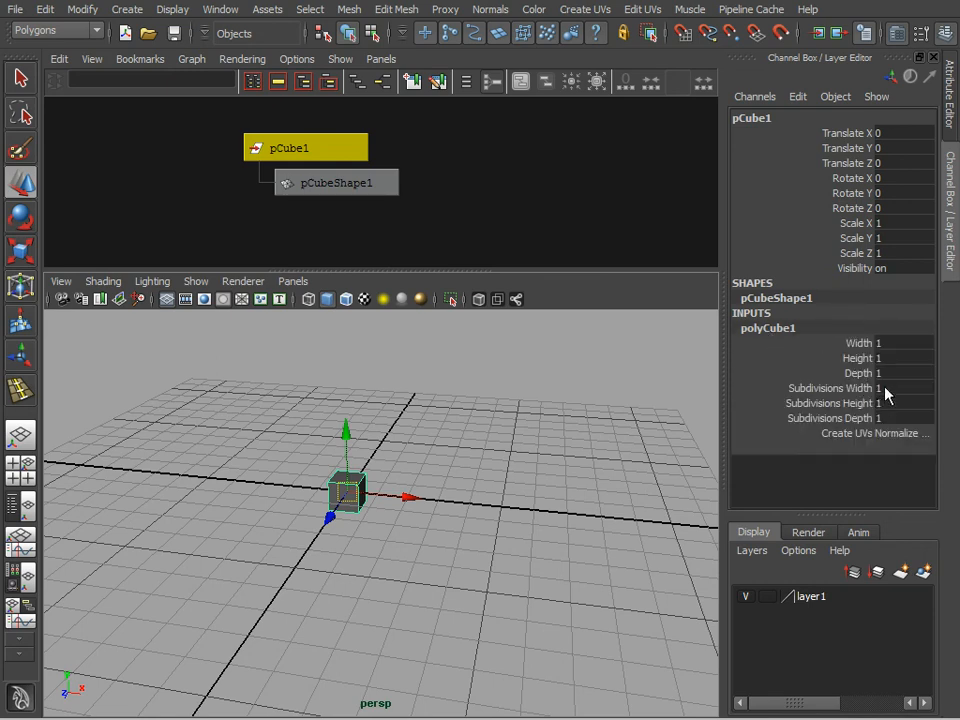
{"action": "left_click_drag", "start_coordinate": [895, 343], "coordinate": [895, 380]}
{"action": "type", "text": "2"}
{"action": "key", "text": "Return"}
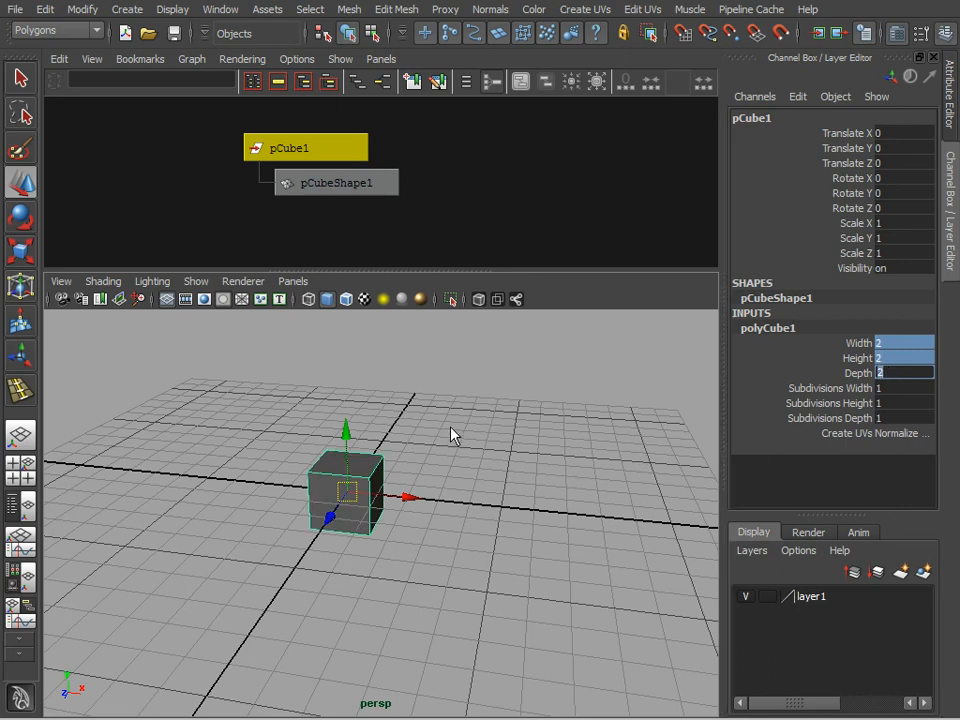
{"action": "left_click", "coordinate": [395, 464]}
{"action": "left_click", "coordinate": [328, 514]}
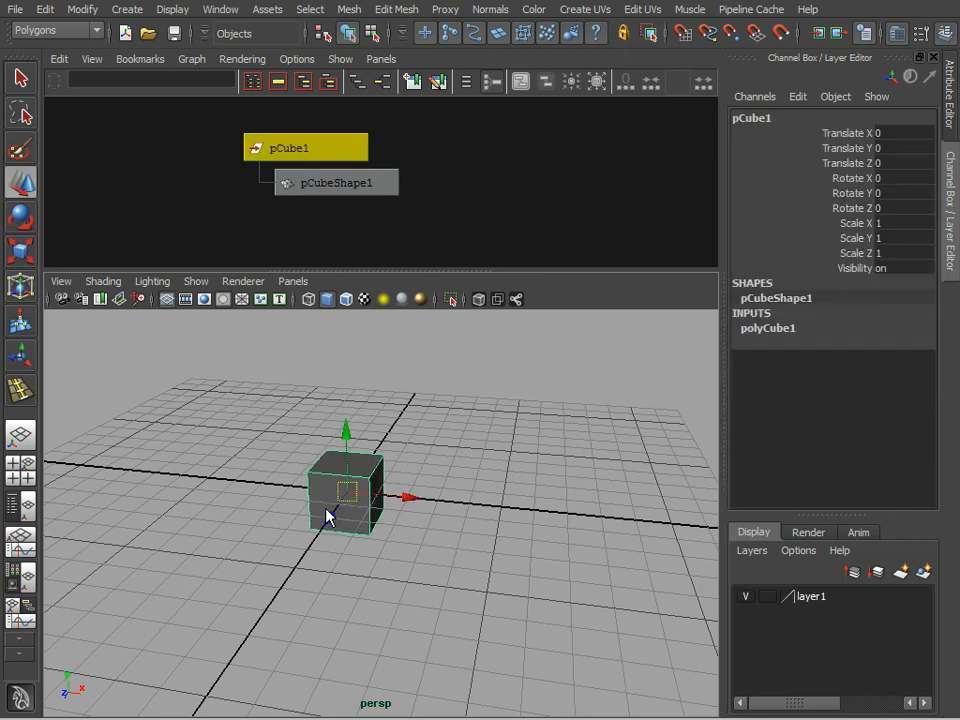
Create a second polygon cube and move it about 3.2 units along the X axis.
{"action": "left_click", "coordinate": [127, 10]}
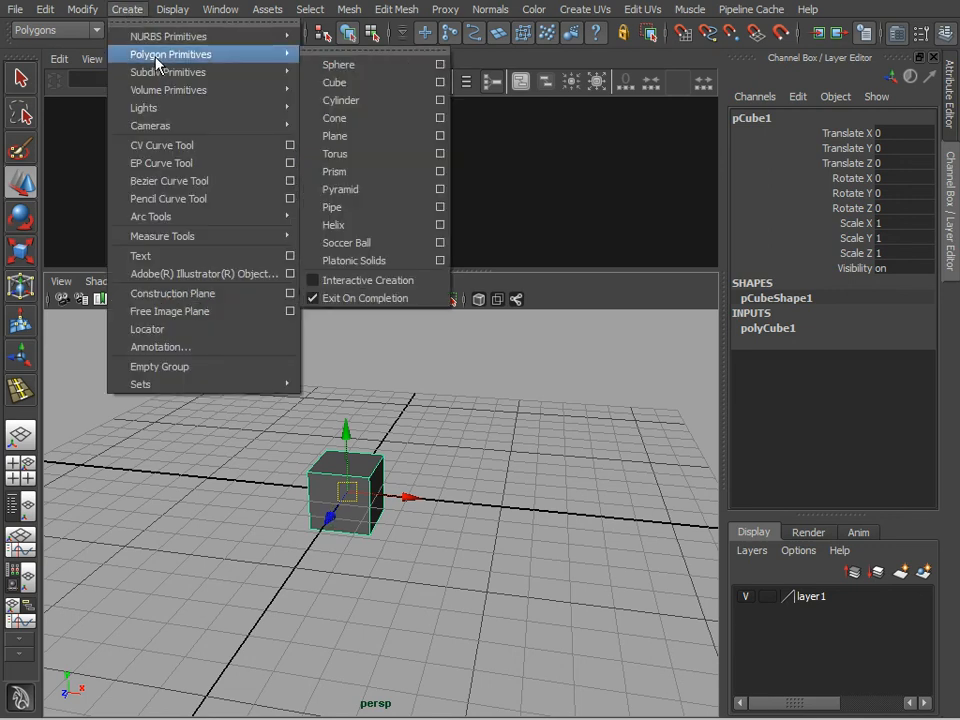
{"action": "left_click", "coordinate": [340, 83]}
{"action": "left_click_drag", "start_coordinate": [410, 503], "coordinate": [596, 512]}
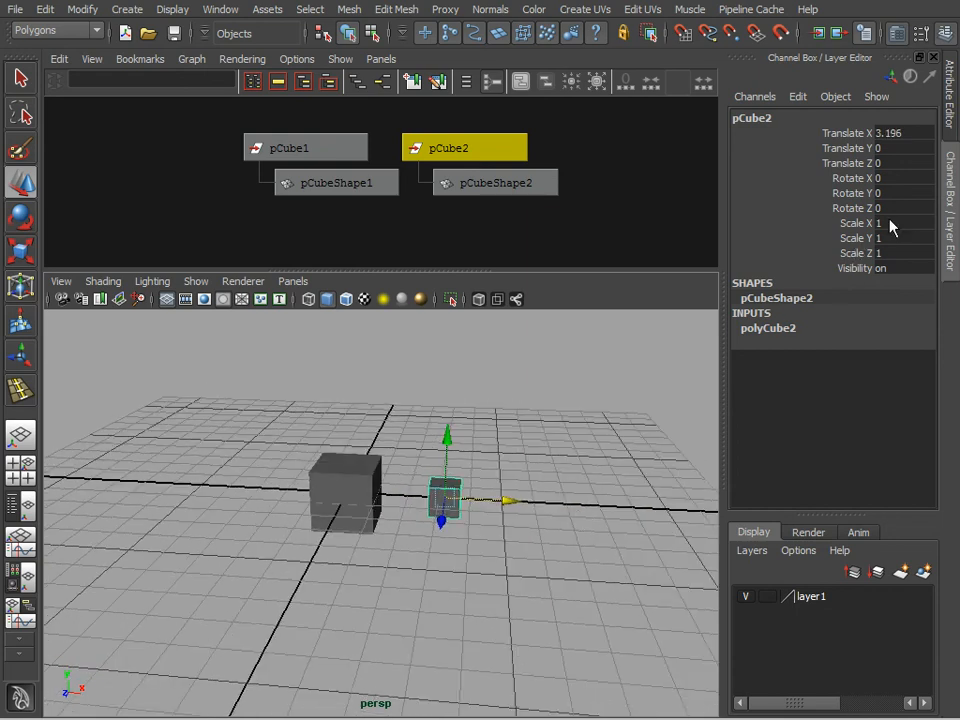
Set the second cube's X, Y and Z scale to 2.
{"action": "left_click_drag", "start_coordinate": [894, 223], "coordinate": [897, 256]}
{"action": "type", "text": "2"}
{"action": "key", "text": "Return"}
{"action": "left_click_drag", "start_coordinate": [551, 540], "coordinate": [465, 563], "text": "alt"}
{"action": "key", "text": "ctrl+z"}
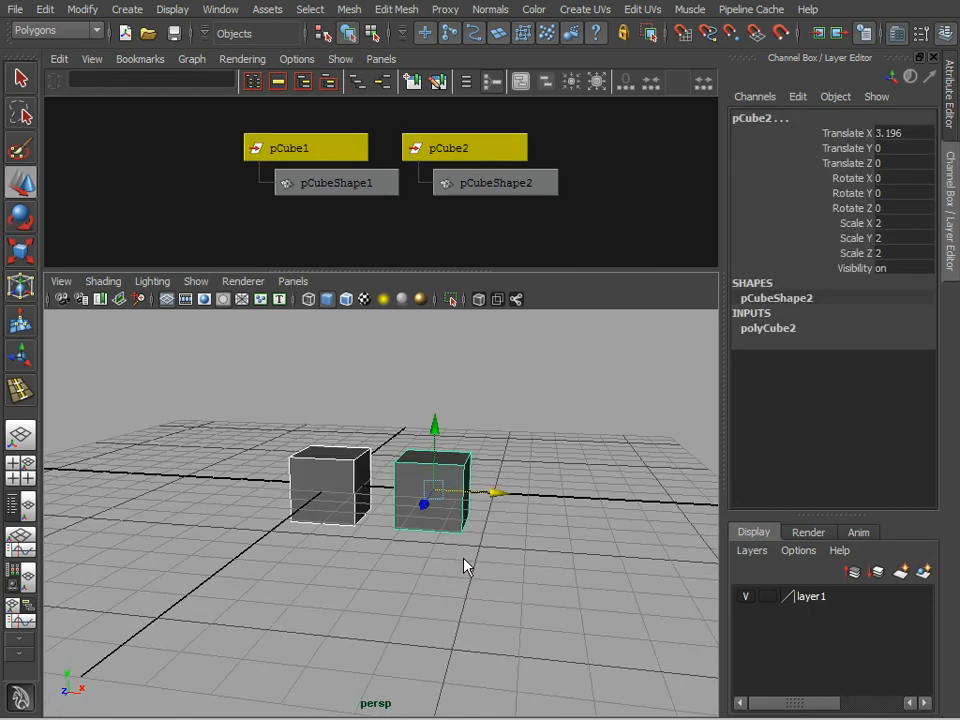
Compare the first cube's polyCube1 width, height and depth with the second cube's X, Y and Z scale values.
{"action": "left_click", "coordinate": [335, 488]}
{"action": "left_click", "coordinate": [770, 328]}
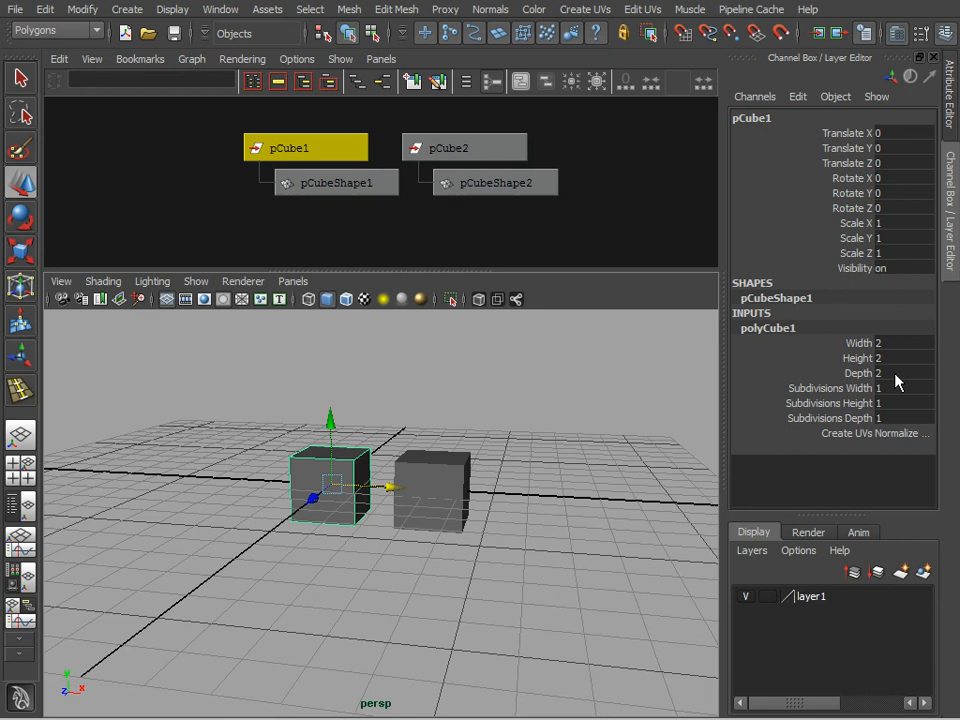
{"action": "left_click_drag", "start_coordinate": [897, 344], "coordinate": [897, 372]}
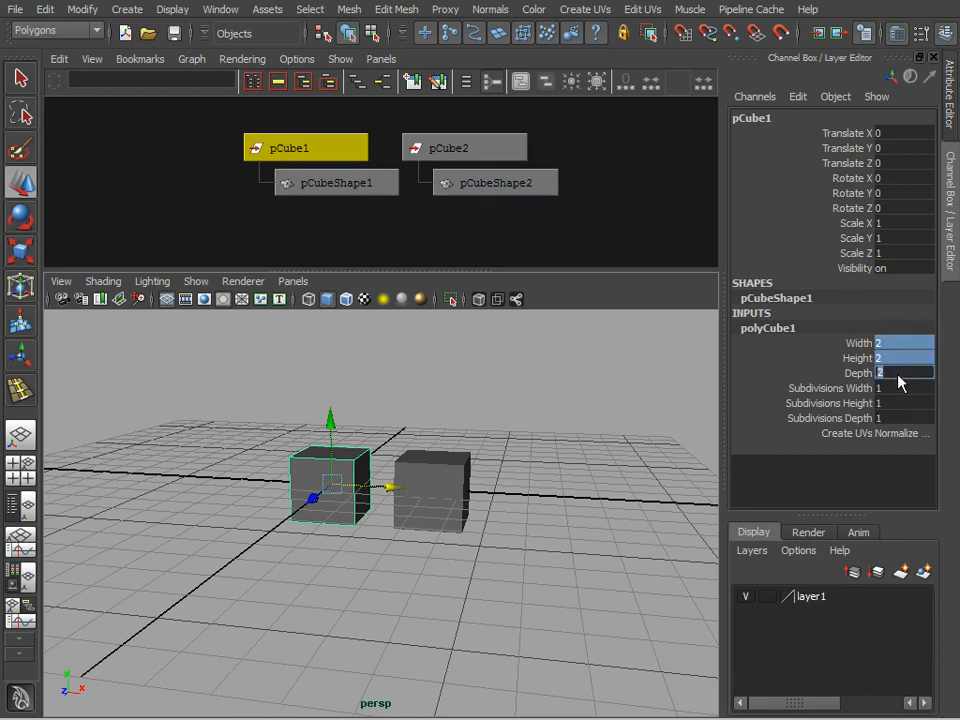
{"action": "left_click", "coordinate": [519, 454]}
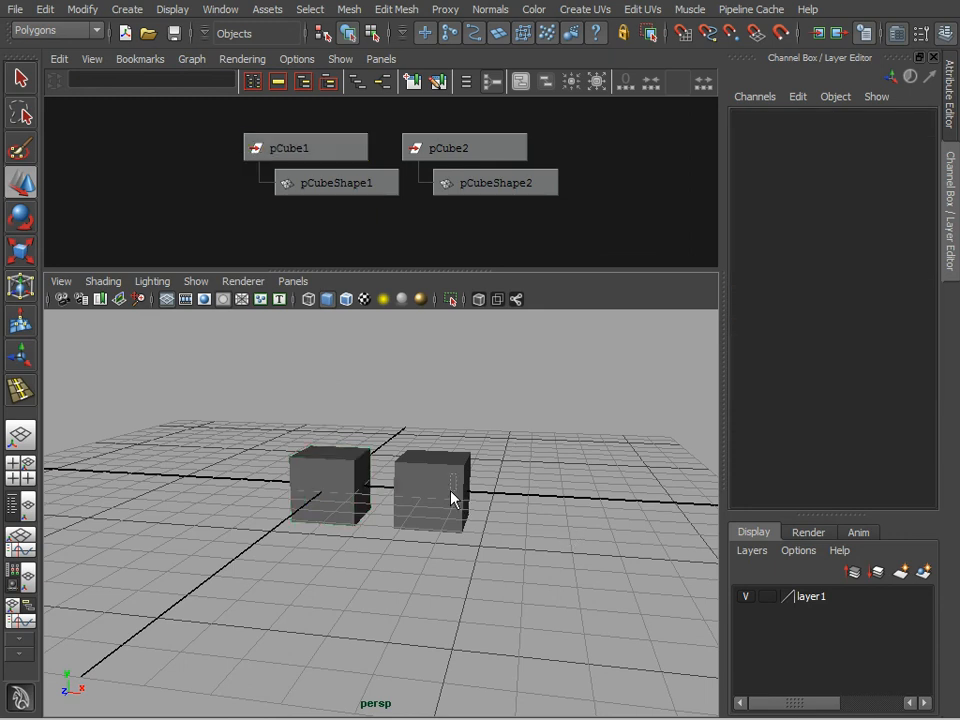
{"action": "left_click", "coordinate": [452, 499]}
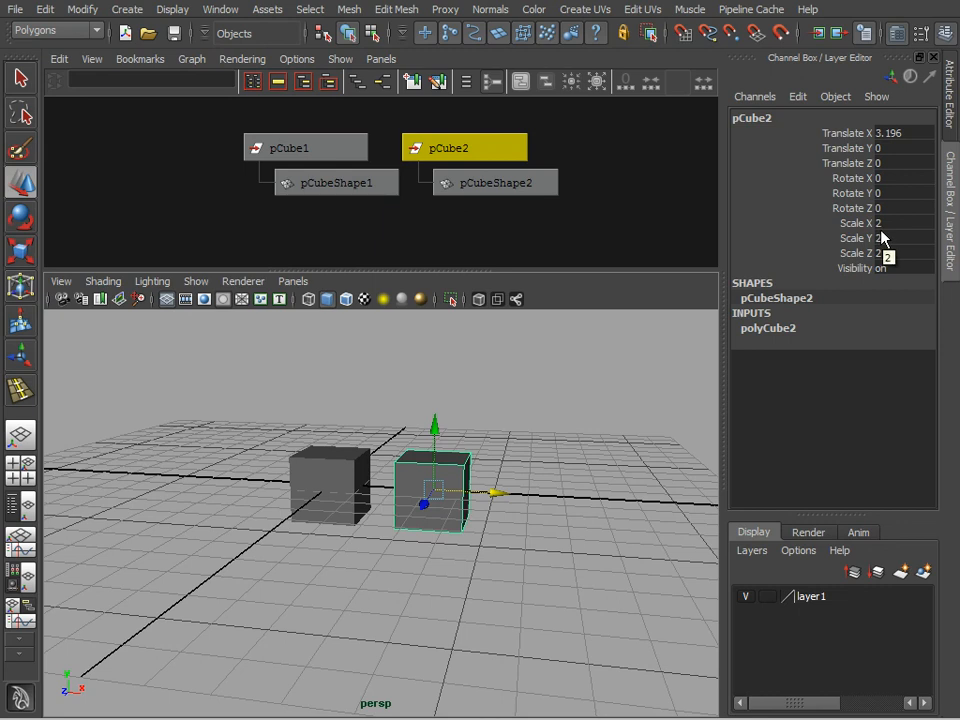
{"action": "left_click_drag", "start_coordinate": [895, 225], "coordinate": [838, 253]}
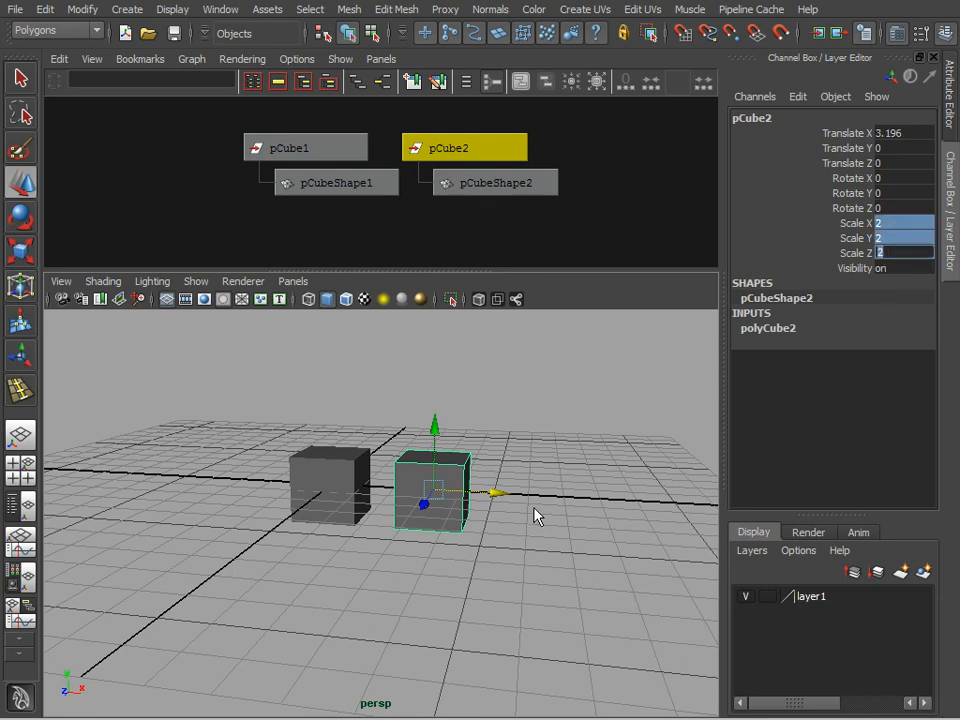
{"action": "left_click", "coordinate": [518, 530]}
Select both cubes, try transforming them together, activate the Scale tool and undo the change.
{"action": "left_click_drag", "start_coordinate": [518, 523], "coordinate": [537, 535], "text": "alt"}
{"action": "left_click_drag", "start_coordinate": [320, 445], "coordinate": [455, 520]}
{"action": "left_click_drag", "start_coordinate": [450, 522], "coordinate": [456, 516], "text": "alt"}
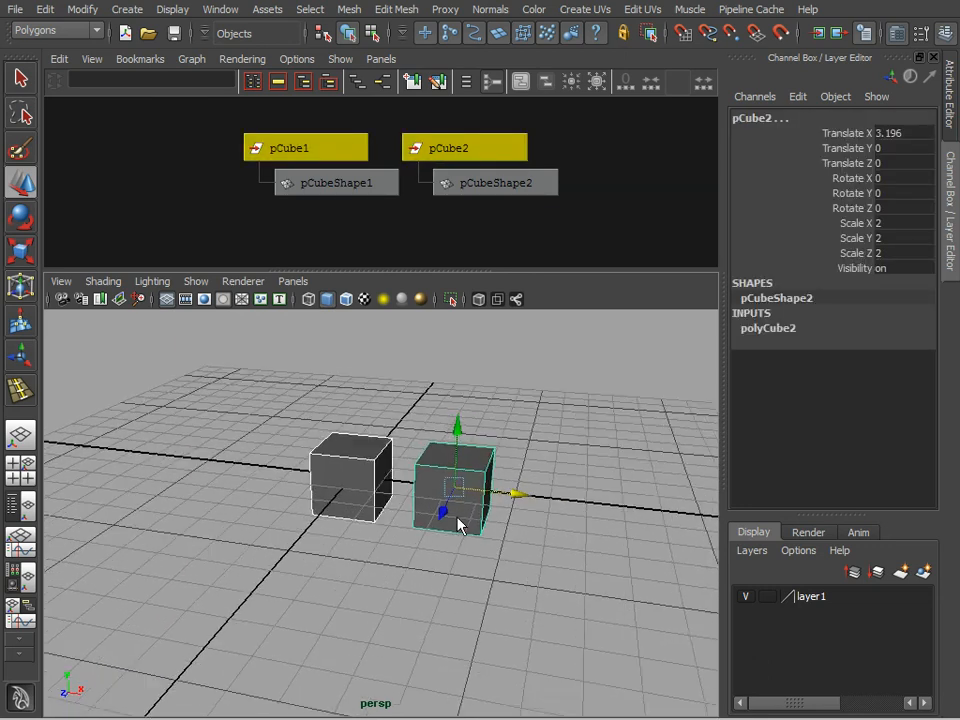
{"action": "right_click_drag", "start_coordinate": [456, 516], "coordinate": [449, 463], "text": "alt"}
{"action": "left_click", "coordinate": [452, 432]}
{"action": "left_click_drag", "start_coordinate": [452, 432], "coordinate": [548, 502]}
{"action": "key", "text": "r"}
{"action": "key", "text": "ctrl+z"}
Delete the second cube and select the remaining first cube.
{"action": "left_click", "coordinate": [585, 558]}
{"action": "left_click", "coordinate": [459, 514]}
{"action": "key", "text": "Delete"}
{"action": "left_click", "coordinate": [352, 500]}
{"action": "key", "text": "f"}
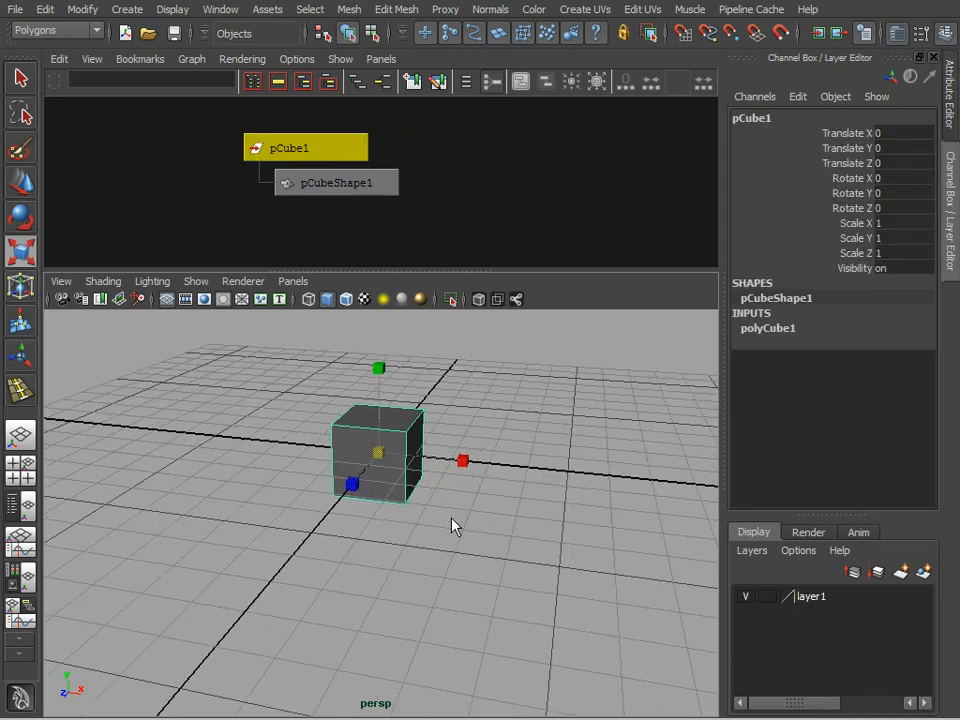
Switch to vertex editing, select all of the cube's vertices and scale them up.
{"action": "right_click_drag", "start_coordinate": [400, 497], "coordinate": [349, 489]}
{"action": "left_click_drag", "start_coordinate": [474, 510], "coordinate": [476, 512]}
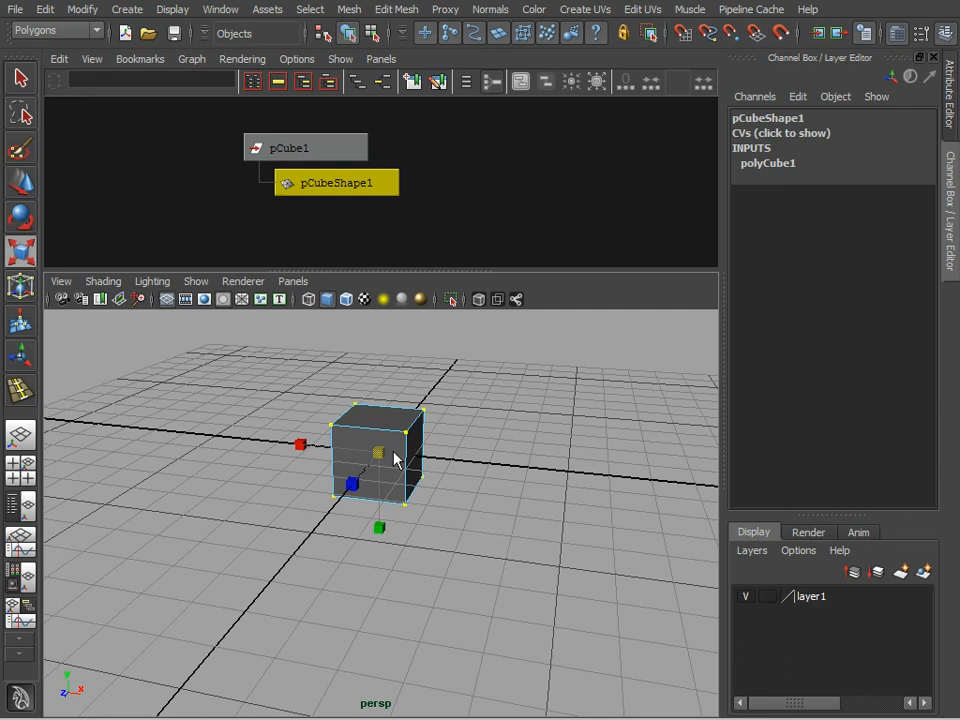
{"action": "right_click_drag", "start_coordinate": [379, 454], "coordinate": [463, 437], "text": "alt"}
Move all selected vertices up and away from the grid origin, and rotate them so the cube is tilted.
{"action": "left_click_drag", "start_coordinate": [462, 430], "coordinate": [114, 364]}
{"action": "key", "text": "w"}
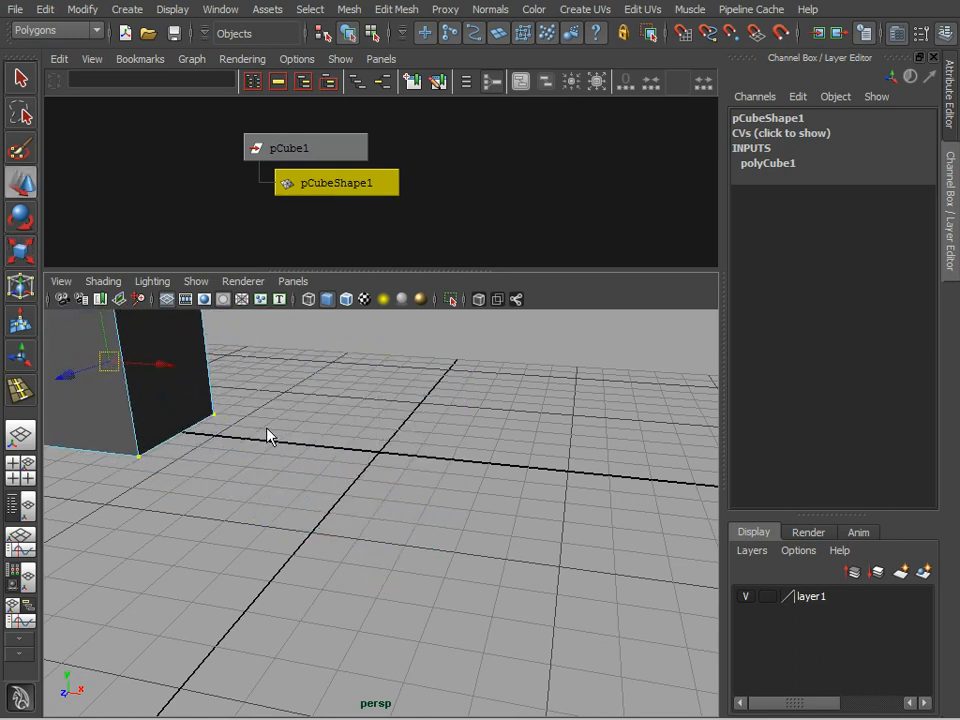
{"action": "middle_click_drag", "start_coordinate": [268, 430], "coordinate": [540, 560], "text": "alt"}
{"action": "right_click_drag", "start_coordinate": [540, 560], "coordinate": [318, 501], "text": "alt"}
{"action": "middle_click_drag", "start_coordinate": [318, 501], "coordinate": [255, 442], "text": "alt"}
{"action": "right_click_drag", "start_coordinate": [255, 442], "coordinate": [468, 460], "text": "alt"}
{"action": "key", "text": "e"}
{"action": "left_click_drag", "start_coordinate": [369, 454], "coordinate": [430, 540]}
{"action": "right_click_drag", "start_coordinate": [455, 560], "coordinate": [475, 558], "text": "alt"}
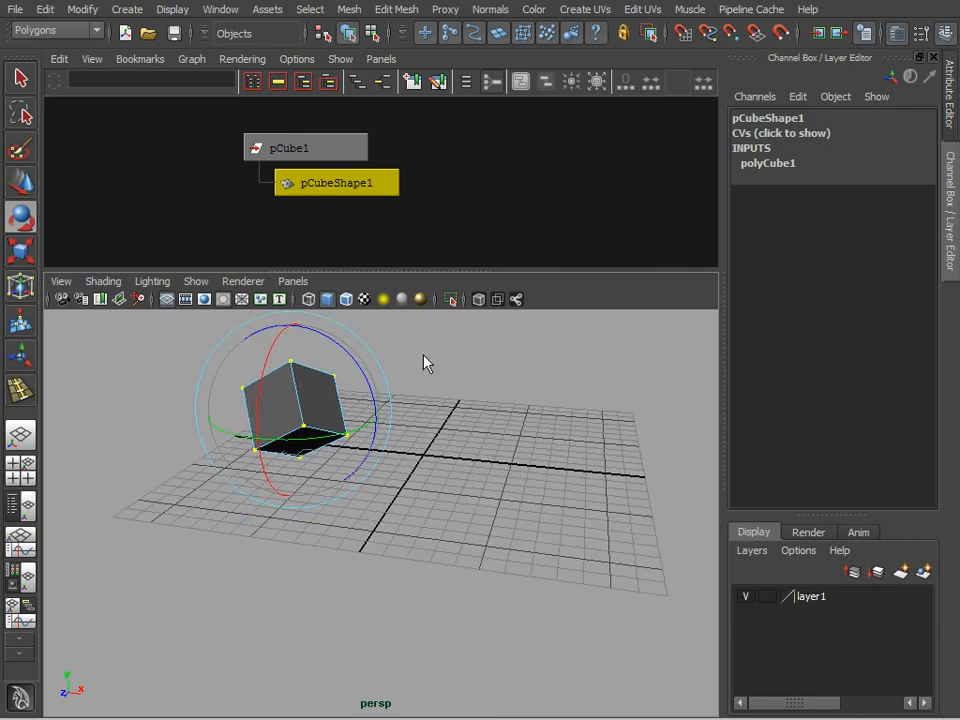
Return to Object Mode, select the whole tilted cube and activate the Move tool.
{"action": "key", "text": "F11"}
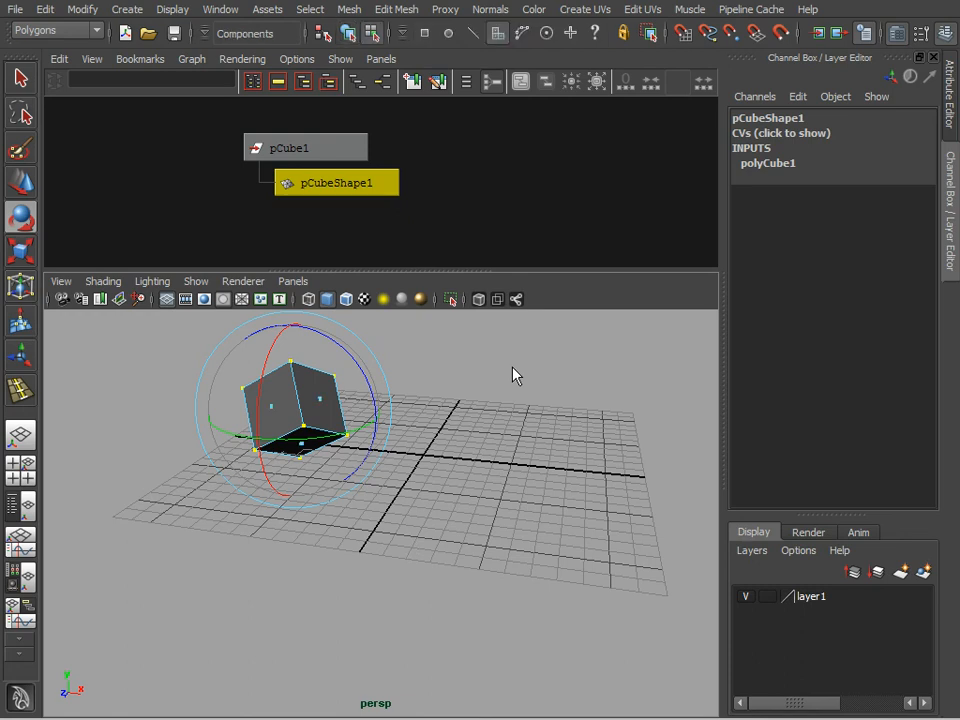
{"action": "left_click", "coordinate": [512, 366]}
{"action": "right_click_drag", "start_coordinate": [296, 423], "coordinate": [346, 393]}
{"action": "left_click", "coordinate": [331, 413]}
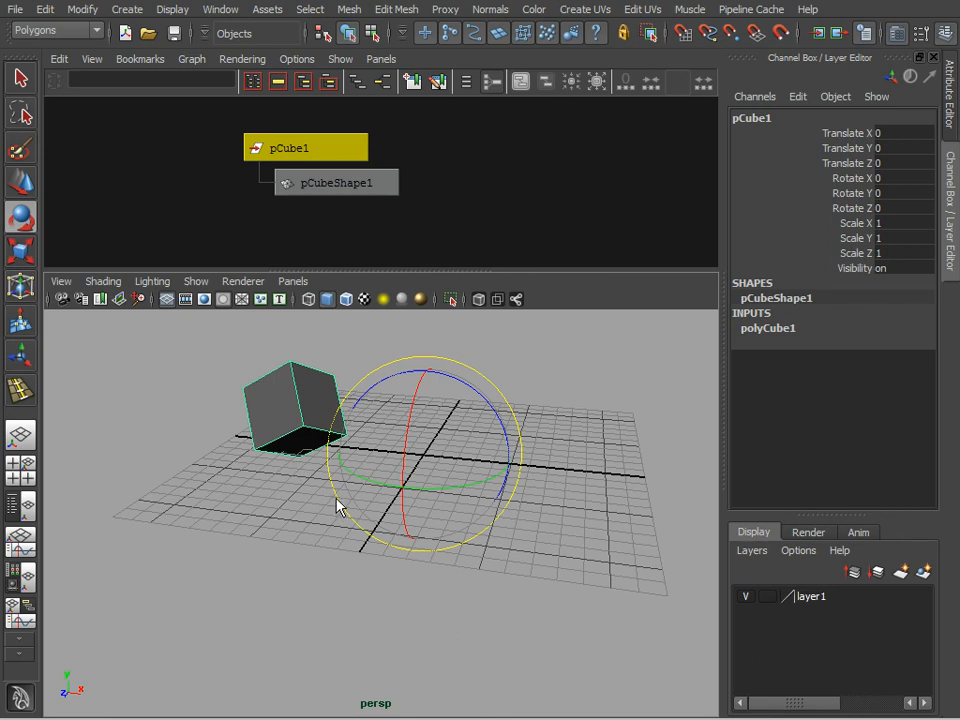
{"action": "key", "text": "w"}
{"action": "left_click_drag", "start_coordinate": [496, 492], "coordinate": [458, 490], "text": "alt"}
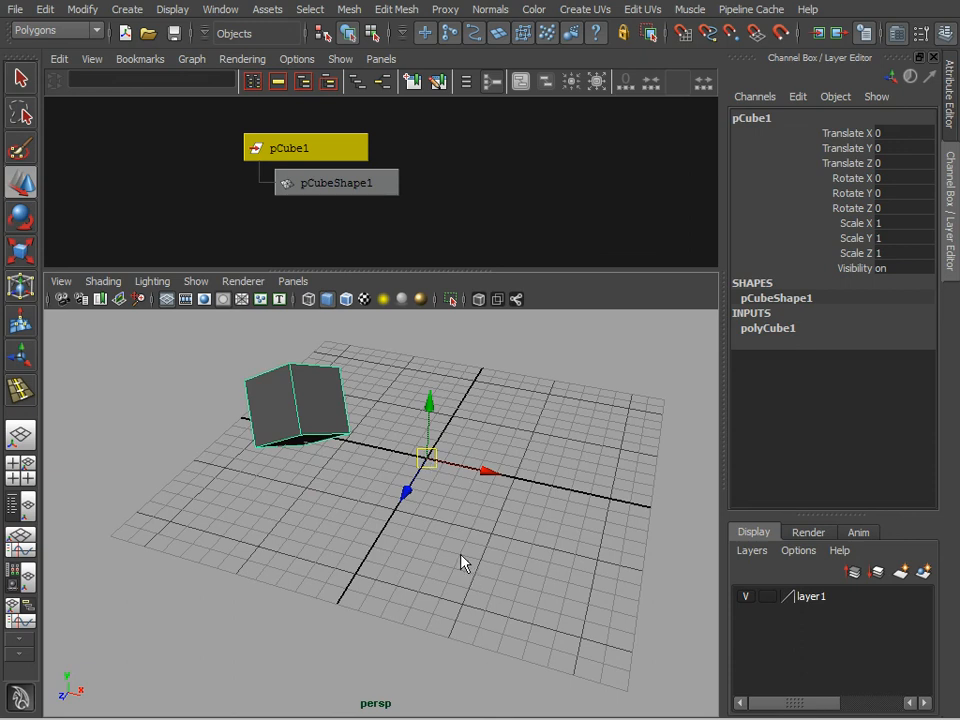
Switch to vertex editing and pull several of the cube's vertices one after another into an irregular, flattened shape.
{"action": "right_click_drag", "start_coordinate": [340, 412], "coordinate": [261, 407]}
{"action": "left_click_drag", "start_coordinate": [358, 387], "coordinate": [299, 329]}
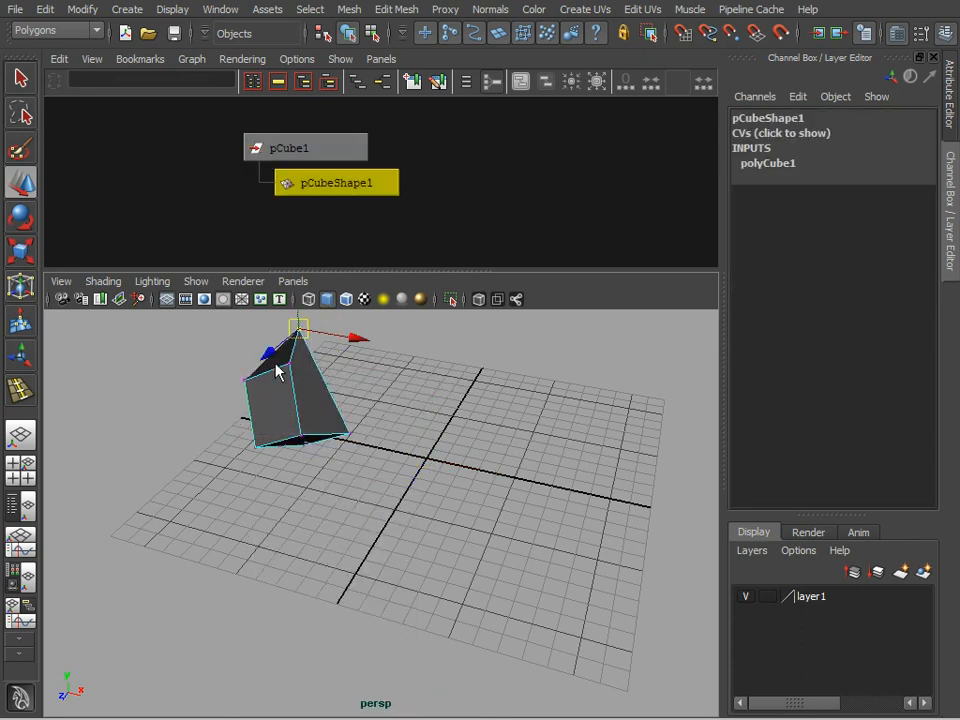
{"action": "left_click_drag", "start_coordinate": [209, 360], "coordinate": [143, 342]}
{"action": "left_click_drag", "start_coordinate": [302, 351], "coordinate": [172, 320]}
{"action": "left_click_drag", "start_coordinate": [376, 423], "coordinate": [337, 446]}
{"action": "left_click_drag", "start_coordinate": [351, 433], "coordinate": [280, 343]}
{"action": "left_click_drag", "start_coordinate": [305, 421], "coordinate": [222, 364]}
{"action": "left_click_drag", "start_coordinate": [273, 430], "coordinate": [190, 388]}
Return to Object Mode, select the deformed shape and nudge it about -0.05 on X and 0.02 on Z.
{"action": "key", "text": "F8"}
{"action": "right_click", "coordinate": [233, 340]}
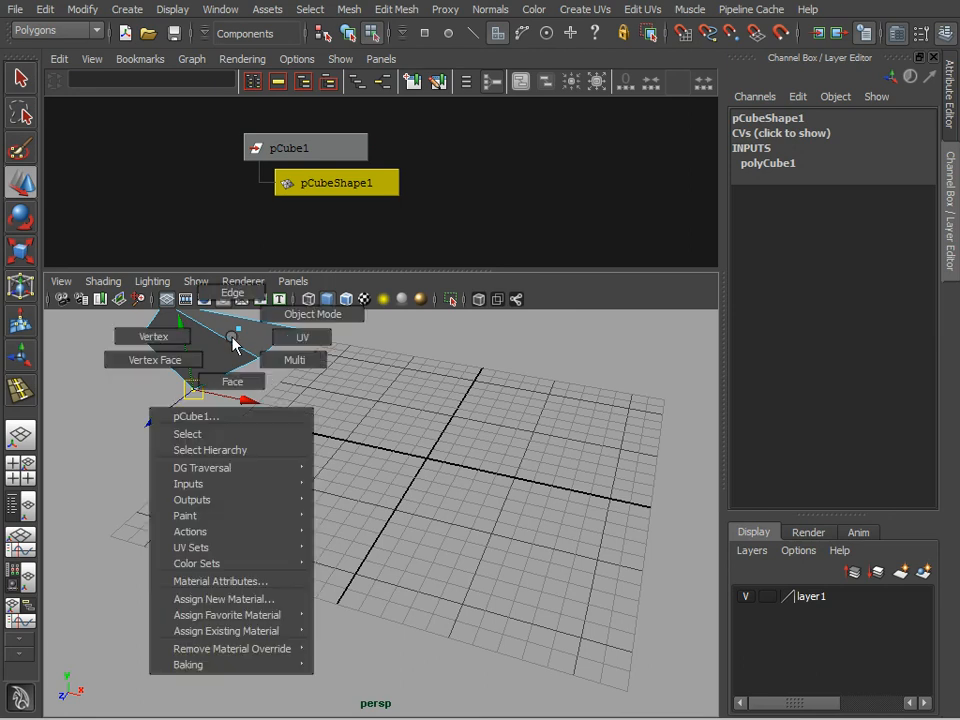
{"action": "left_click", "coordinate": [311, 316]}
{"action": "left_click", "coordinate": [260, 338]}
{"action": "left_click_drag", "start_coordinate": [432, 461], "coordinate": [431, 461]}
{"action": "middle_click_drag", "start_coordinate": [467, 508], "coordinate": [545, 585], "text": "alt"}
{"action": "left_click_drag", "start_coordinate": [545, 592], "coordinate": [566, 582], "text": "alt"}
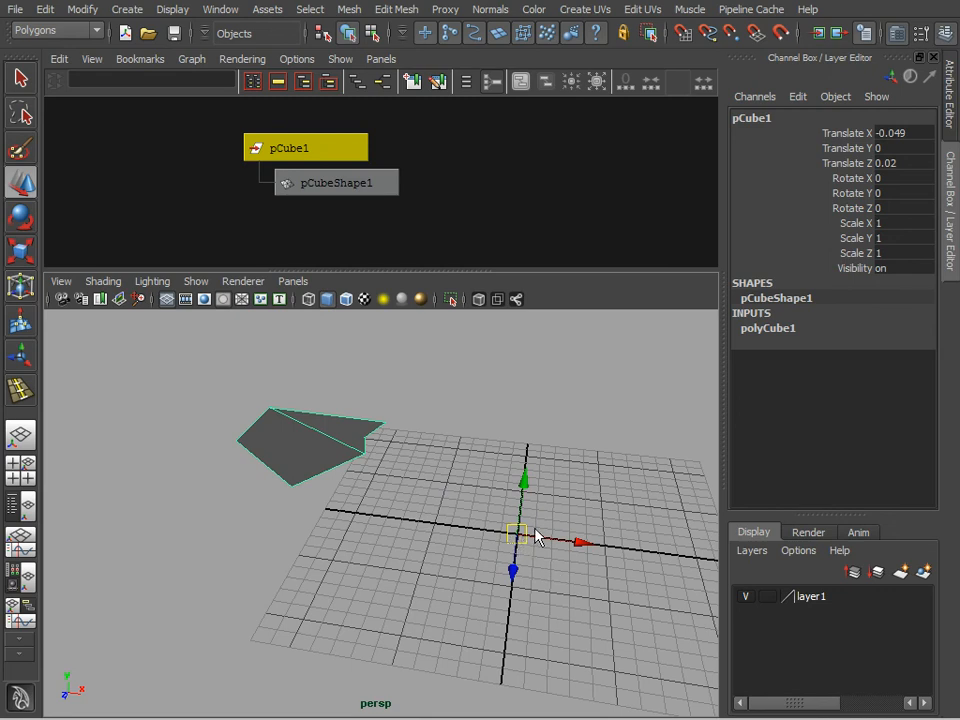
Alternate the selection between the pCubeShape1 and pCube1 nodes in the Hypergraph, finishing on pCube1.
{"action": "left_click", "coordinate": [311, 192]}
{"action": "left_click", "coordinate": [311, 152]}
{"action": "left_click", "coordinate": [317, 188]}
{"action": "left_click", "coordinate": [316, 152]}
{"action": "left_click", "coordinate": [326, 187]}
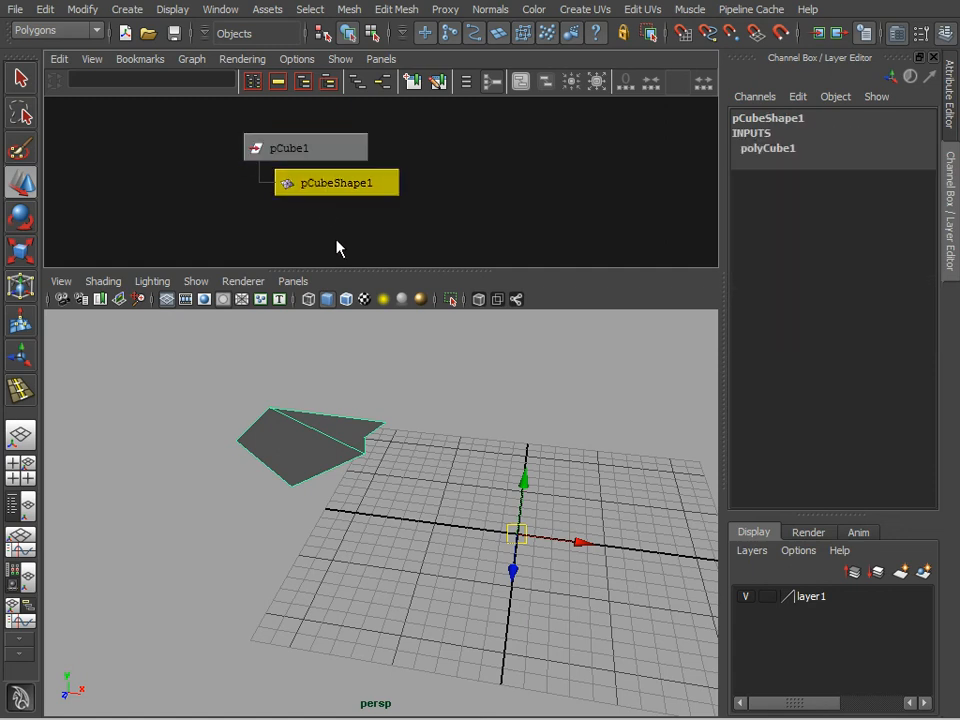
{"action": "left_click", "coordinate": [332, 154]}
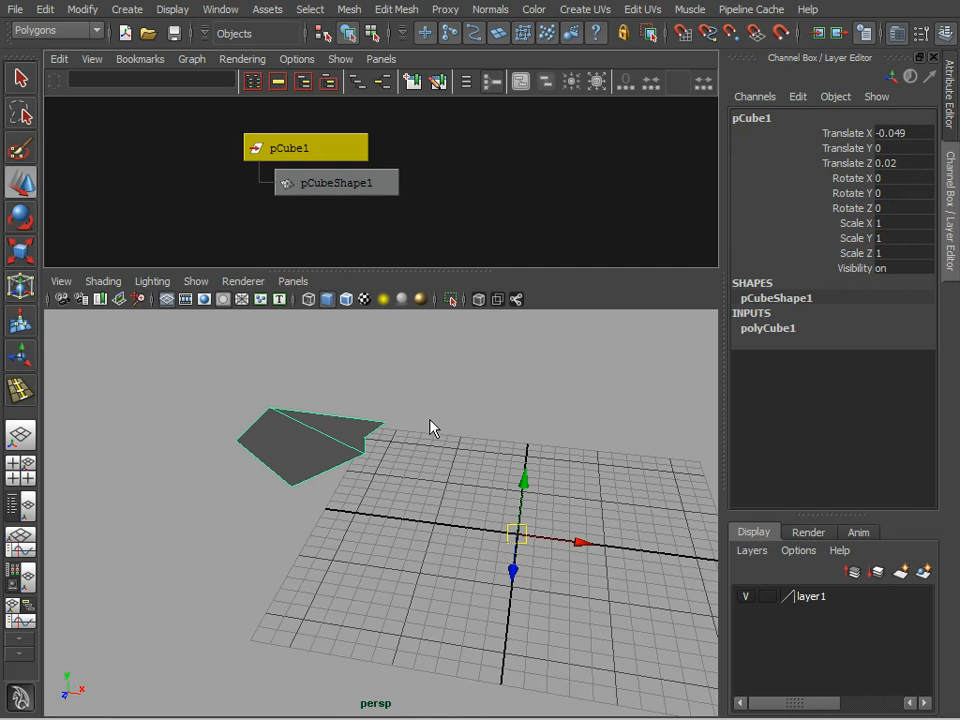
Reselect the deformed shape and move it freely to about 0.43 on X, 0.28 on Y and -0.3 on Z.
{"action": "left_click", "coordinate": [537, 548]}
{"action": "left_click_drag", "start_coordinate": [537, 548], "coordinate": [461, 461], "text": "alt"}
{"action": "left_click", "coordinate": [370, 431]}
{"action": "left_click_drag", "start_coordinate": [537, 503], "coordinate": [472, 513], "text": "alt"}
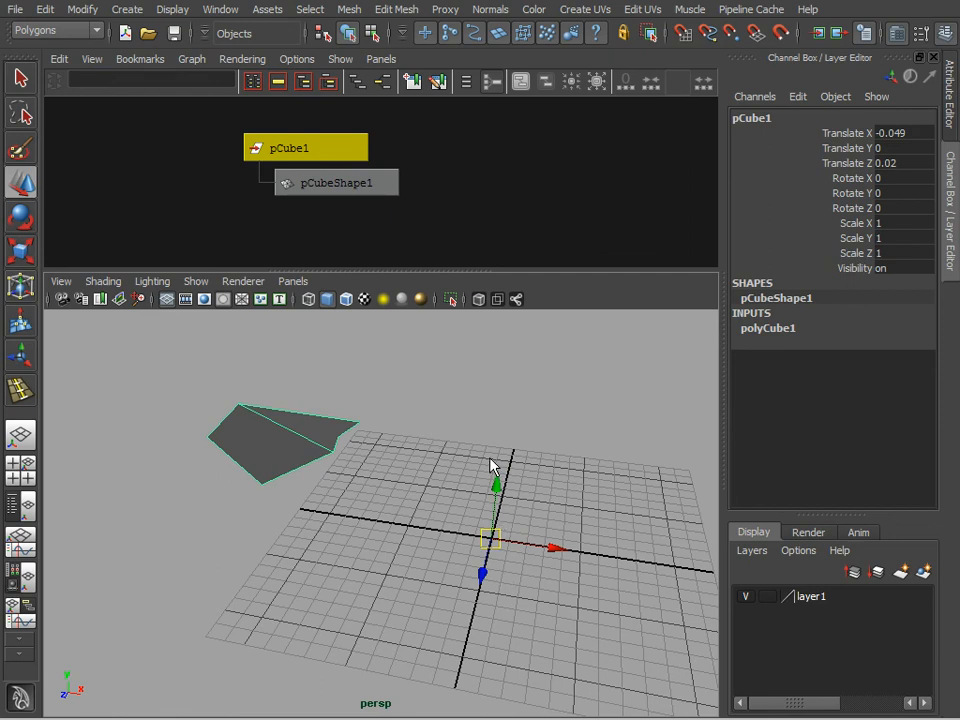
{"action": "mouse_move", "coordinate": [493, 541]}
{"action": "left_mouse_down"}
{"action": "mouse_move", "coordinate": [487, 521]}
{"action": "mouse_move", "coordinate": [503, 535]}
{"action": "left_mouse_up"}
{"action": "left_click_drag", "start_coordinate": [619, 589], "coordinate": [549, 567], "text": "alt"}
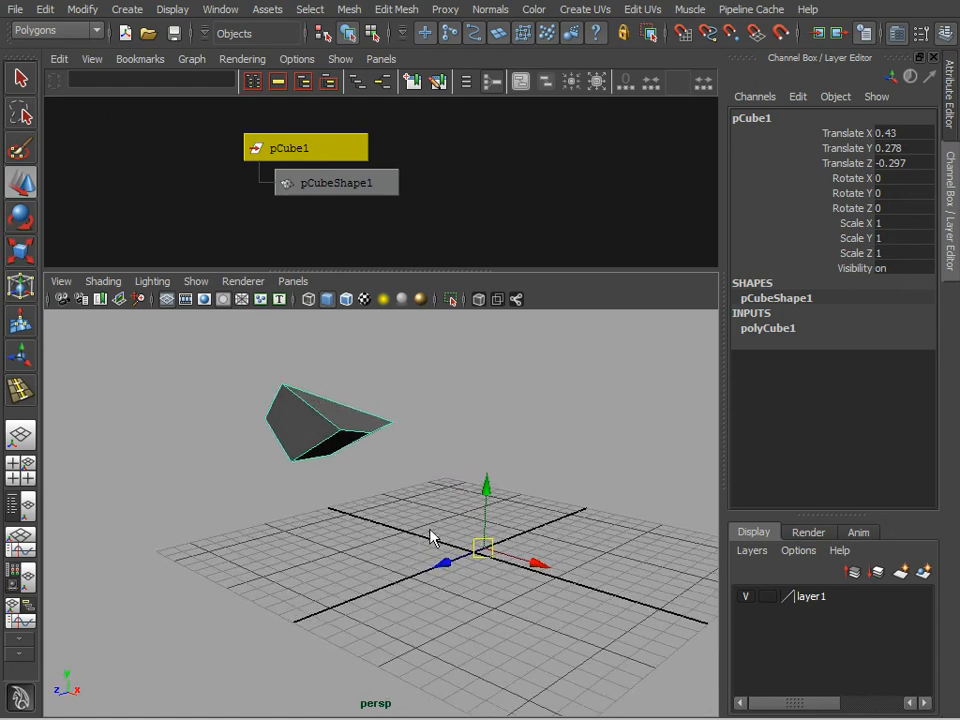